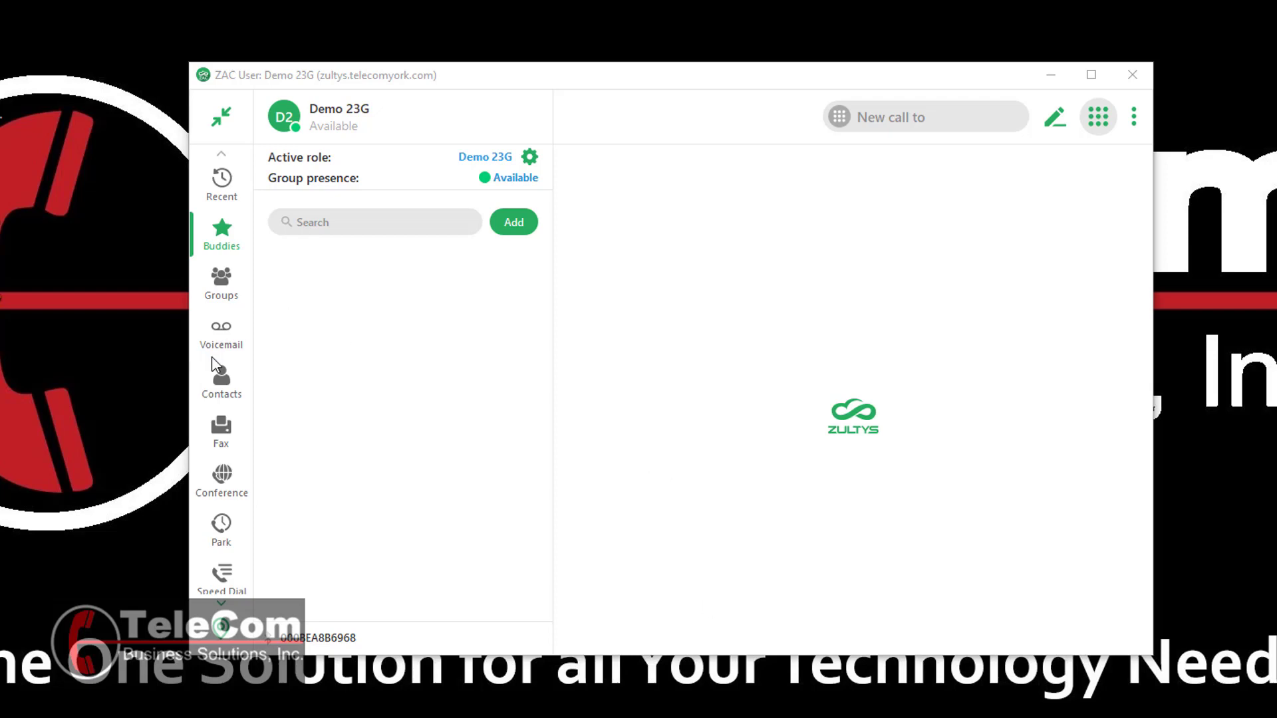
- Filter the MX contacts directory by the search term 100
left_click(222, 391)
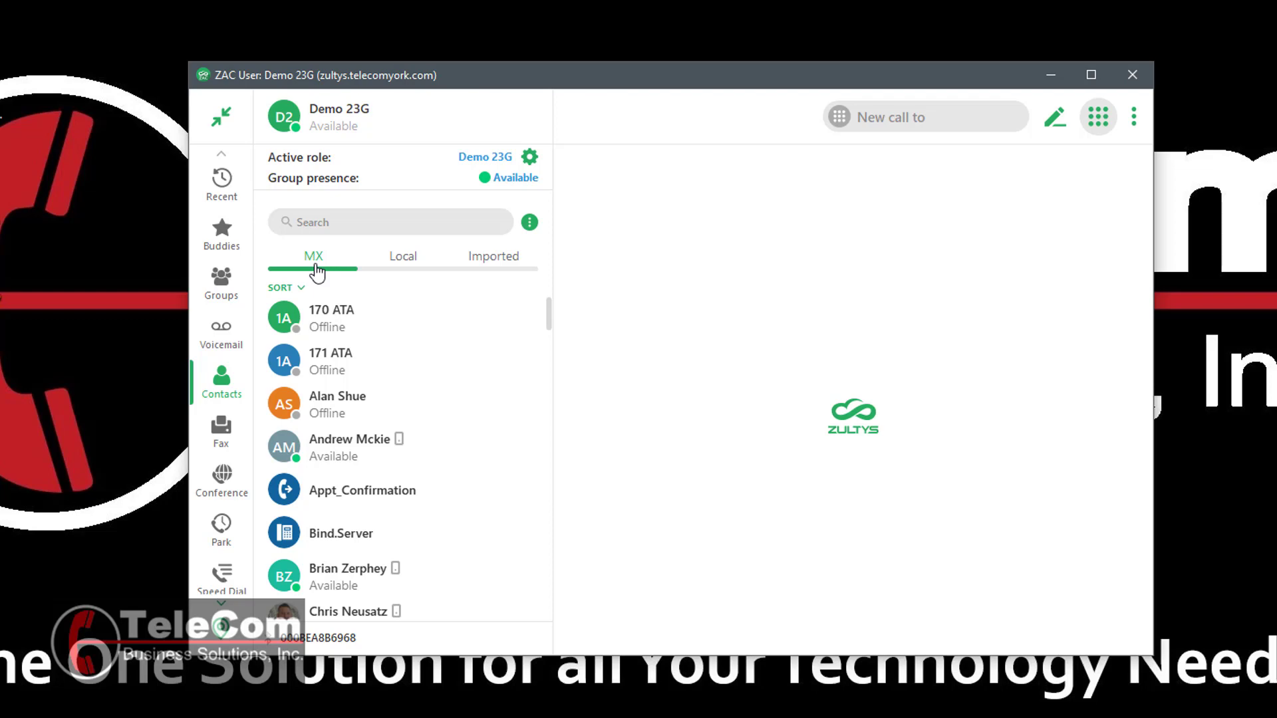
scroll(397, 361, "down", 10)
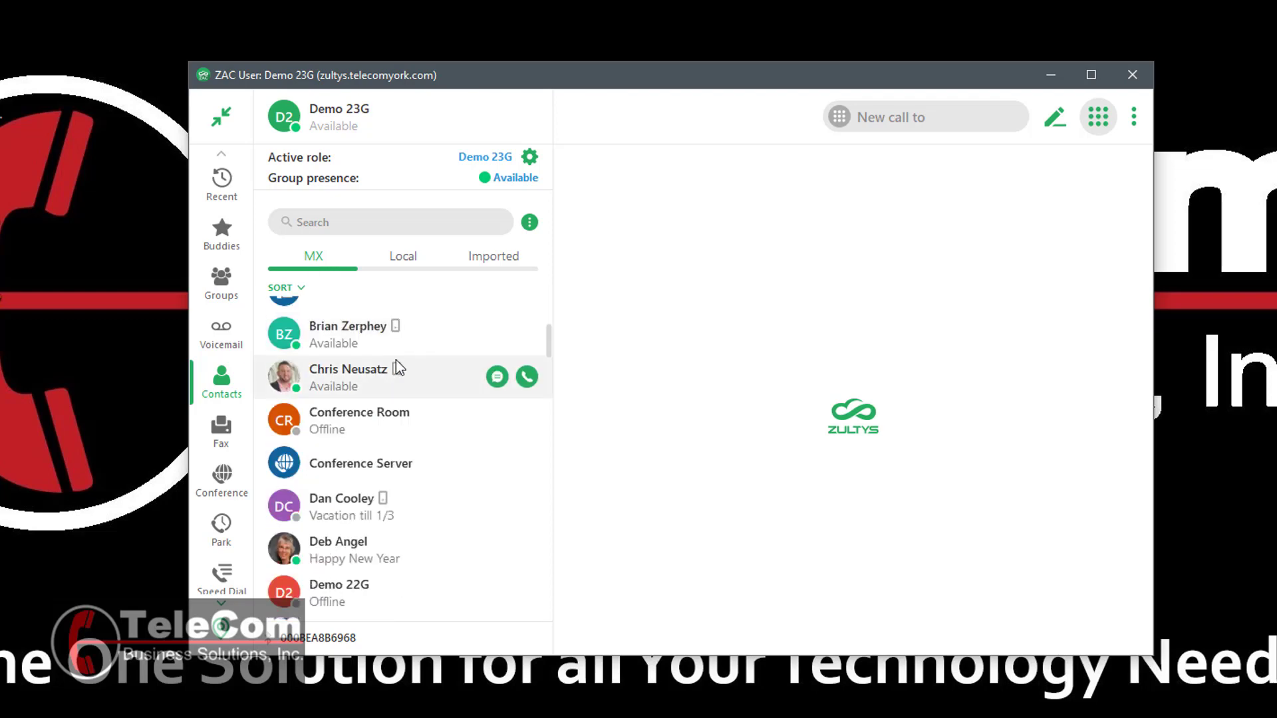
scroll(395, 366, "down", 3)
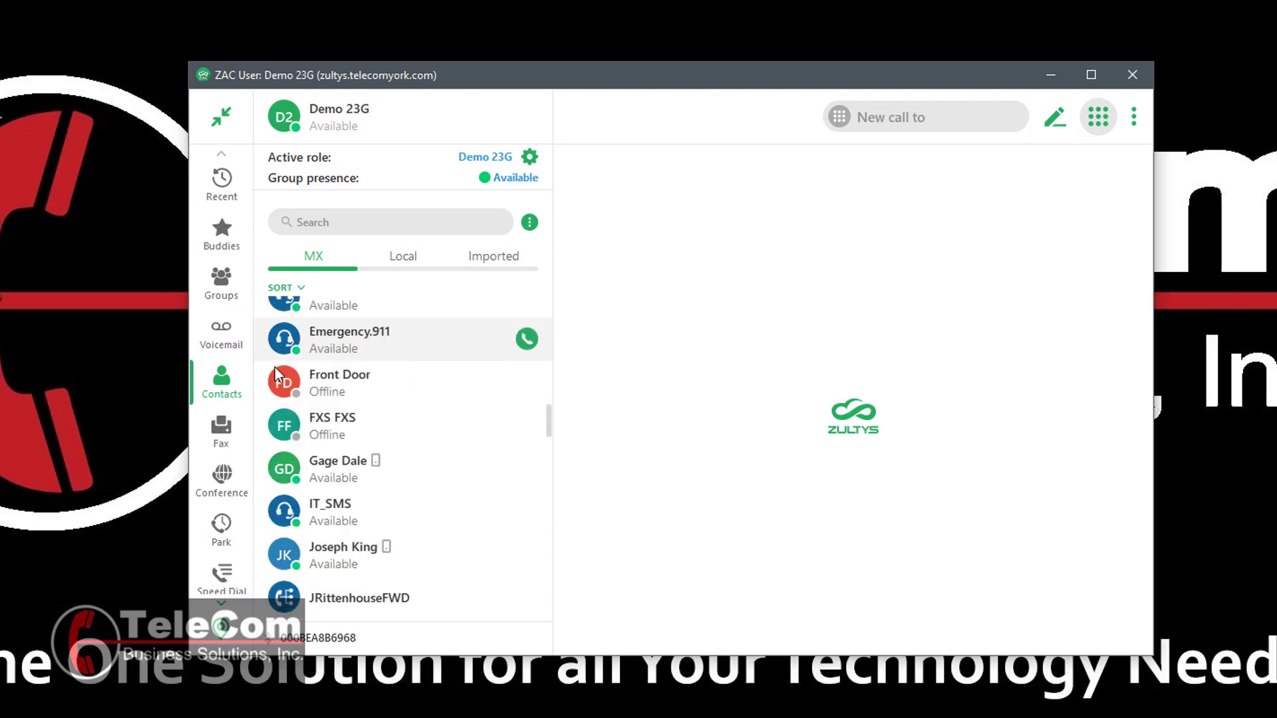
left_click(317, 226)
type("dore")
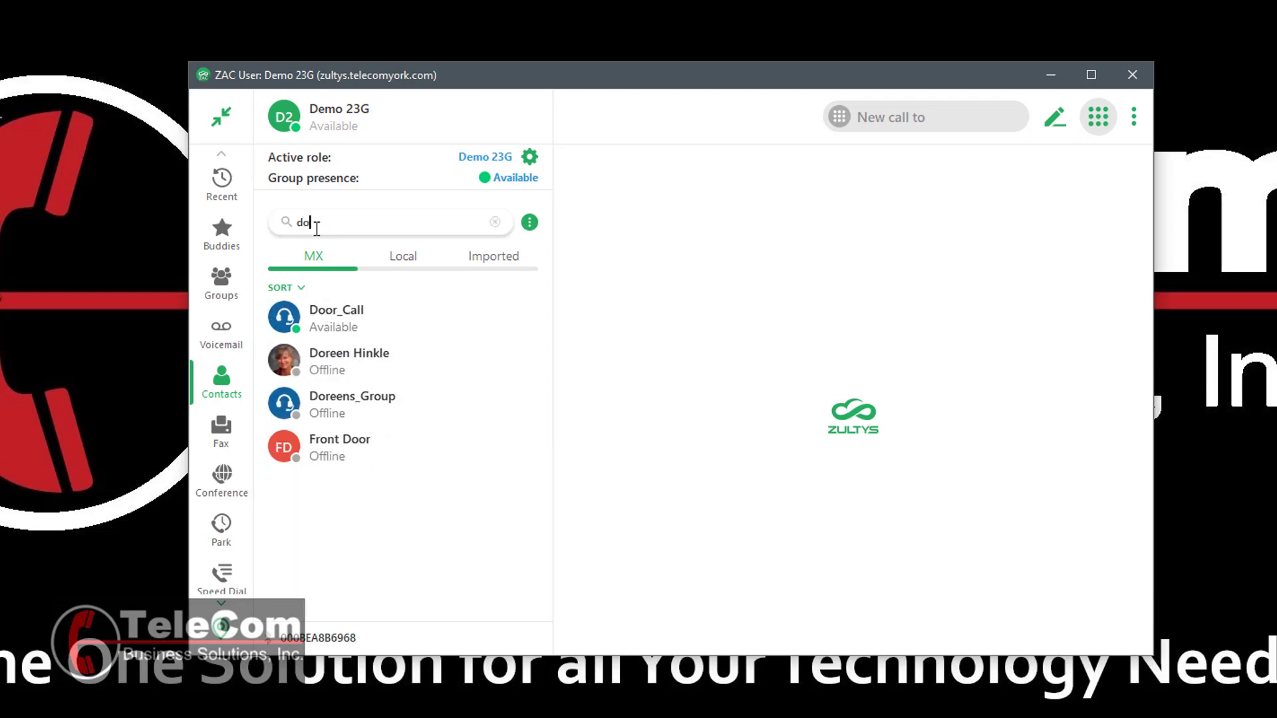
key("BackSpace")
key("BackSpace")
key("BackSpace")
key("BackSpace")
type("1")
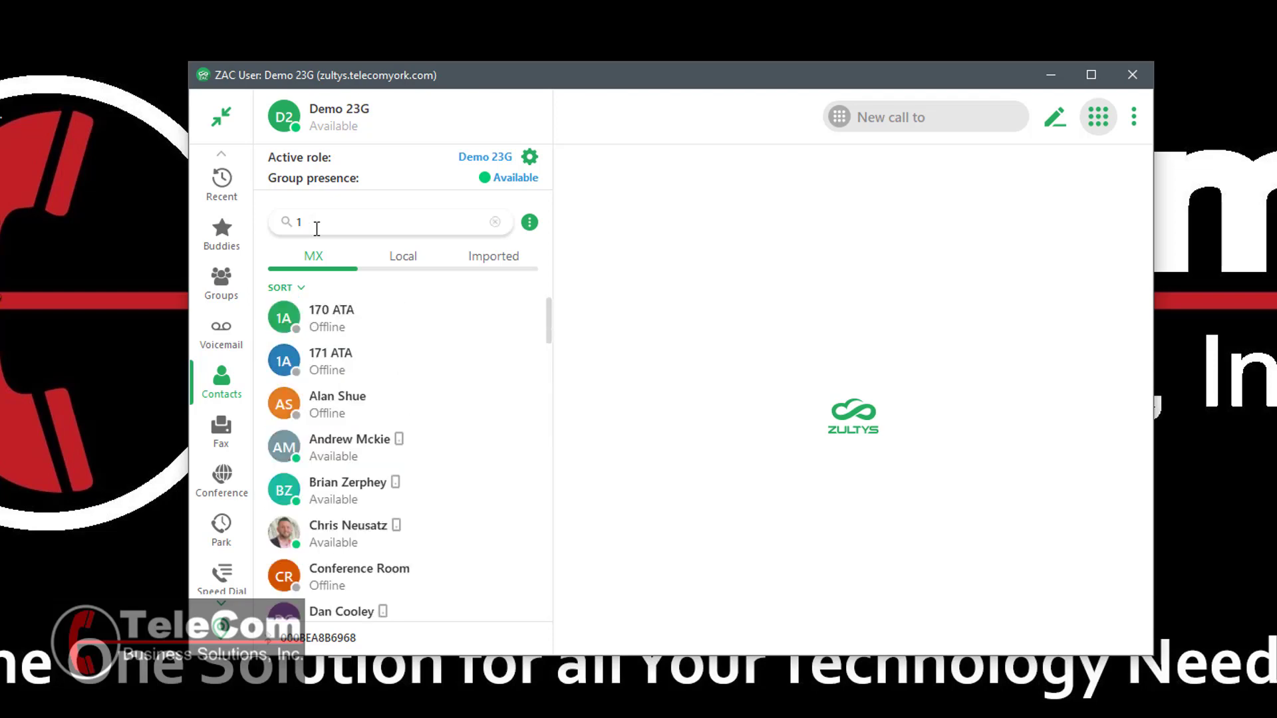
type("00")
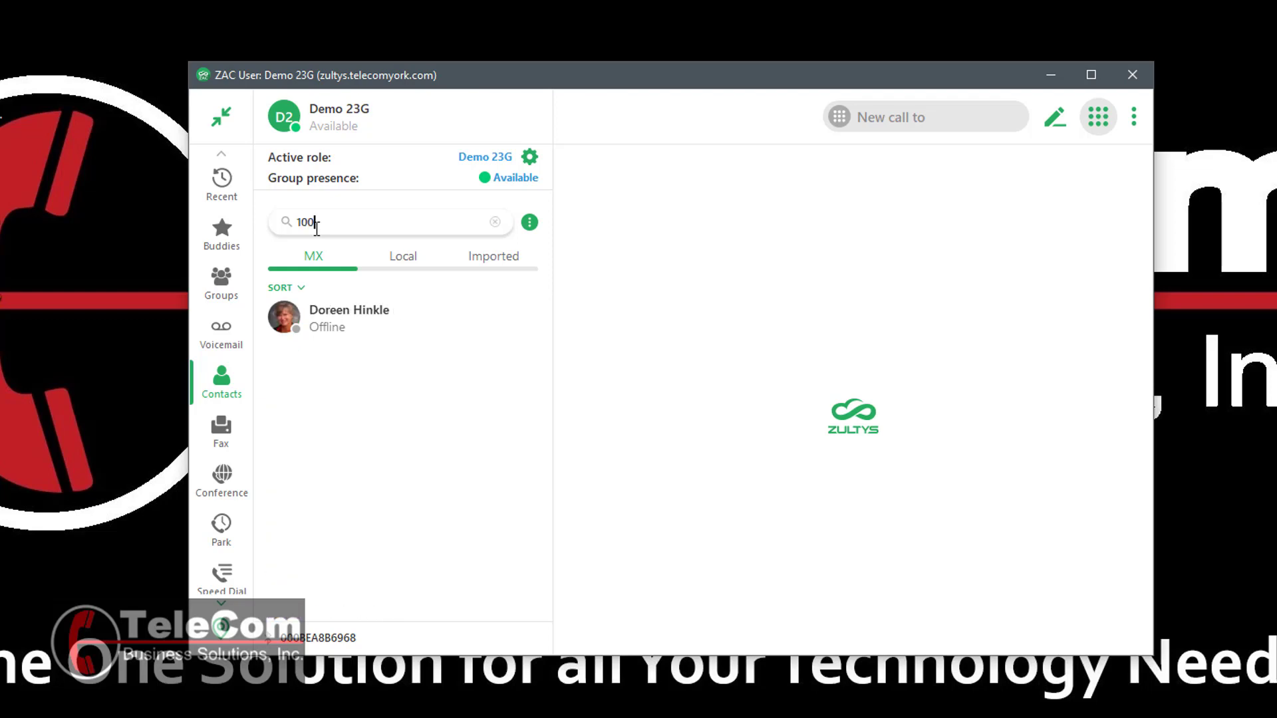
- Add the extension-100 contact to Buddies and clear the contacts search
right_click(426, 316)
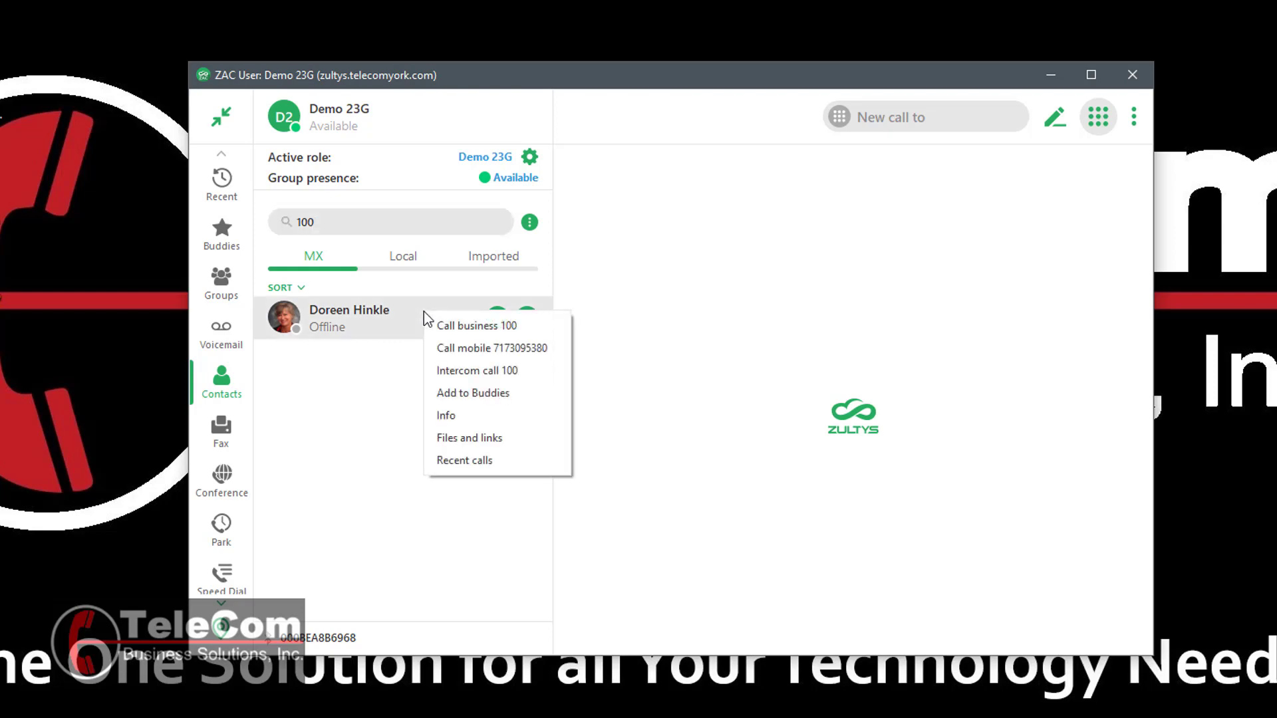
left_click(529, 399)
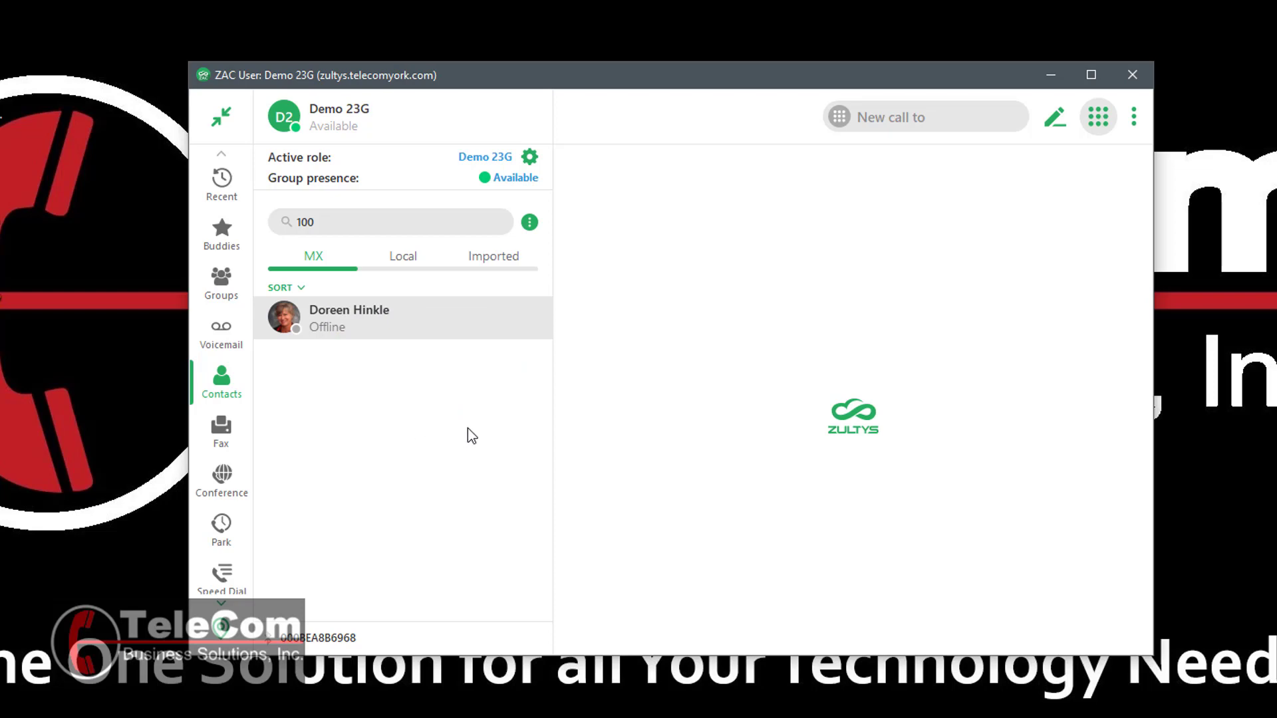
left_click(326, 219)
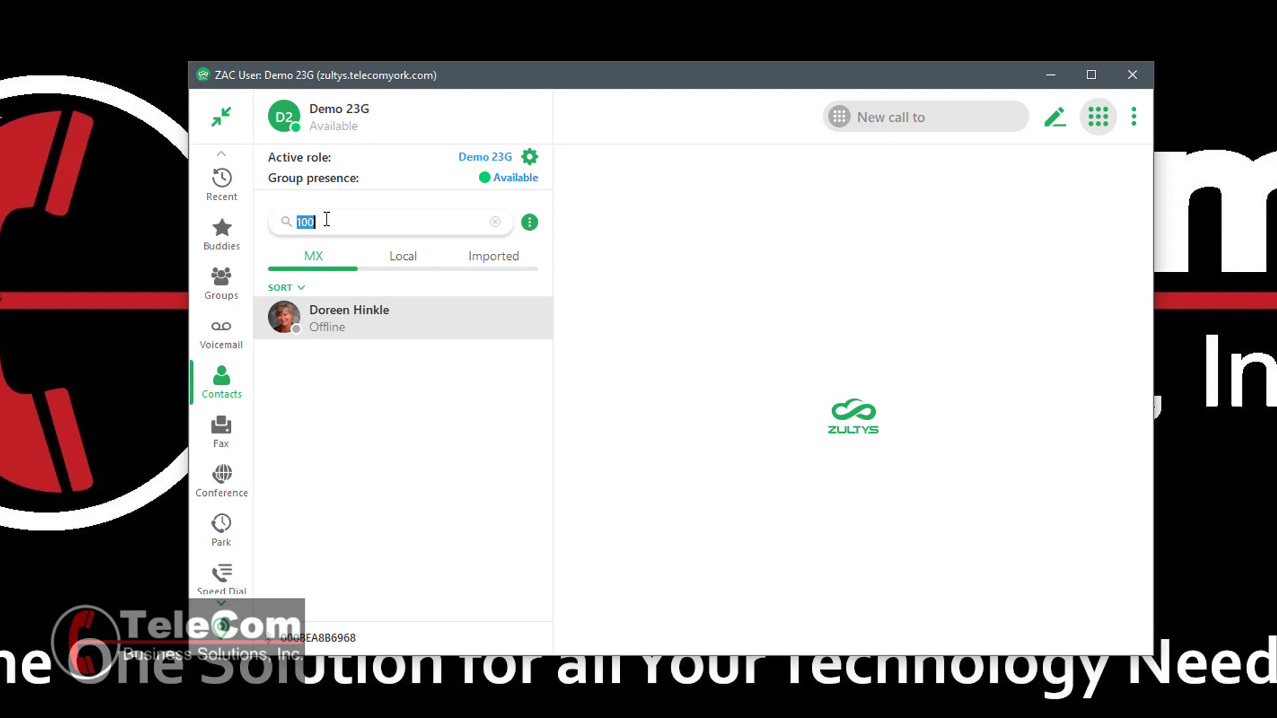
key("BackSpace")
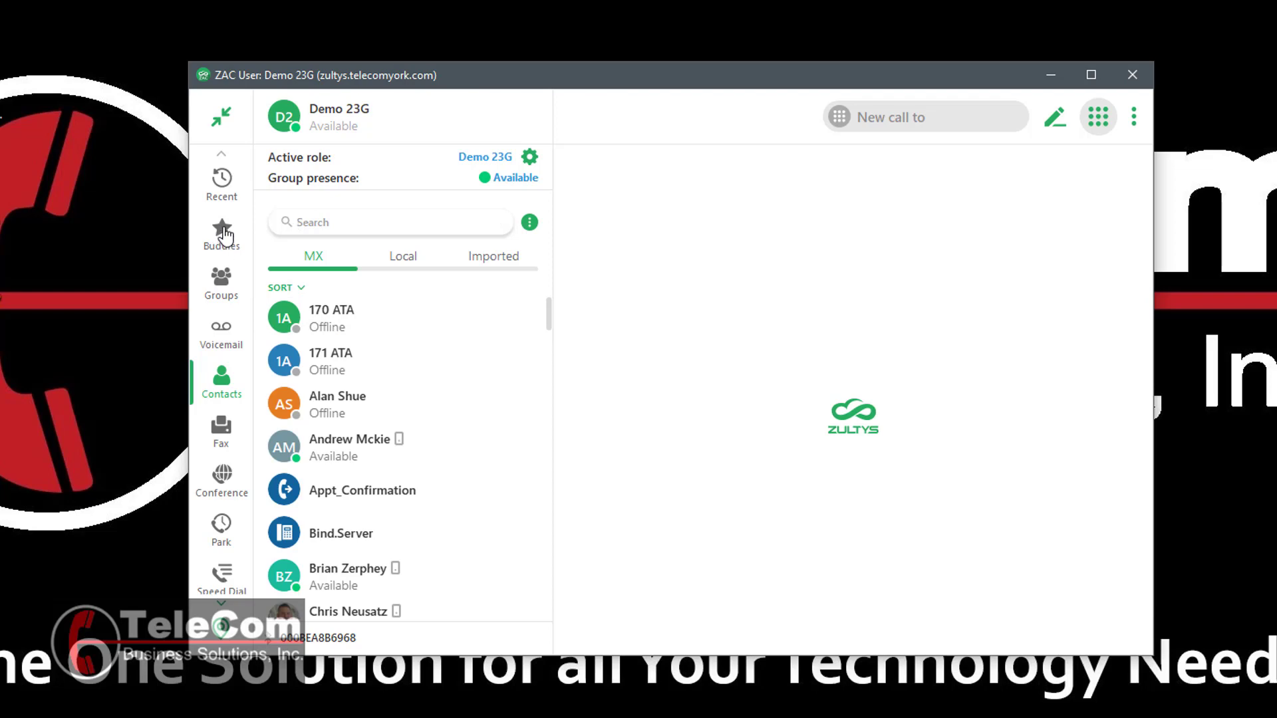
left_click(222, 233)
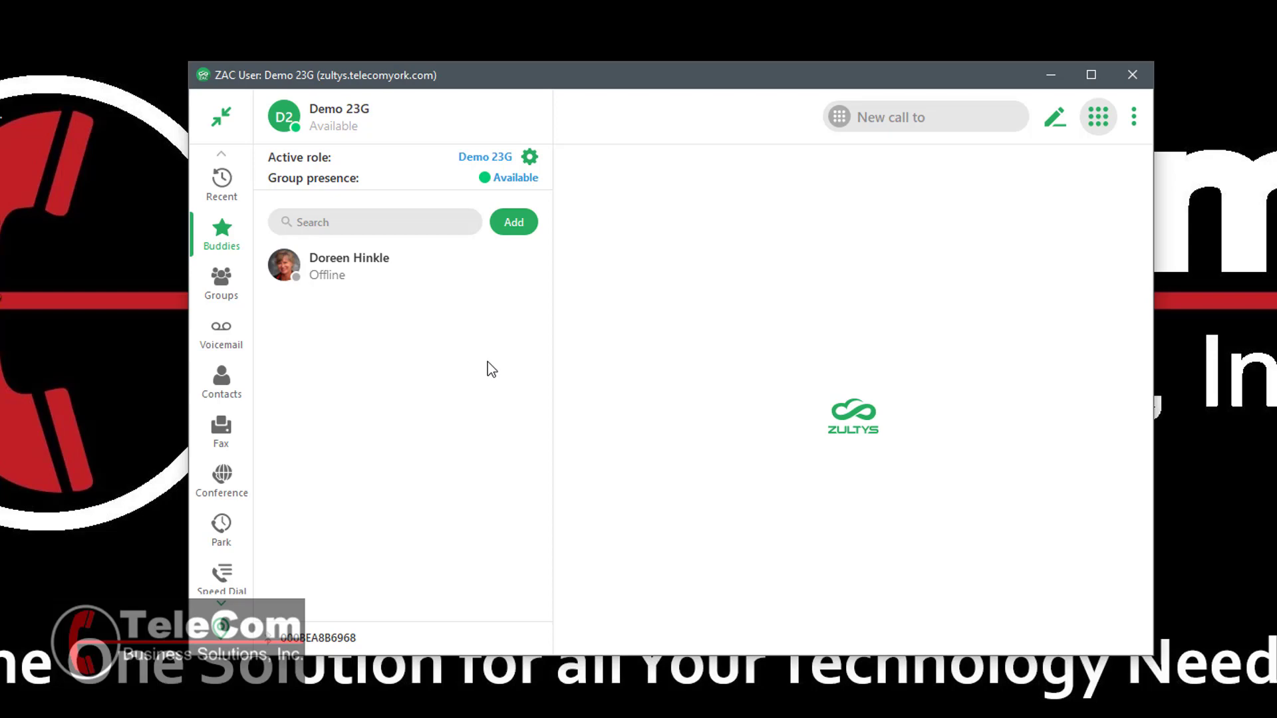
- Bring up the add-contact or add-group choices in the Buddies list
left_click(517, 229)
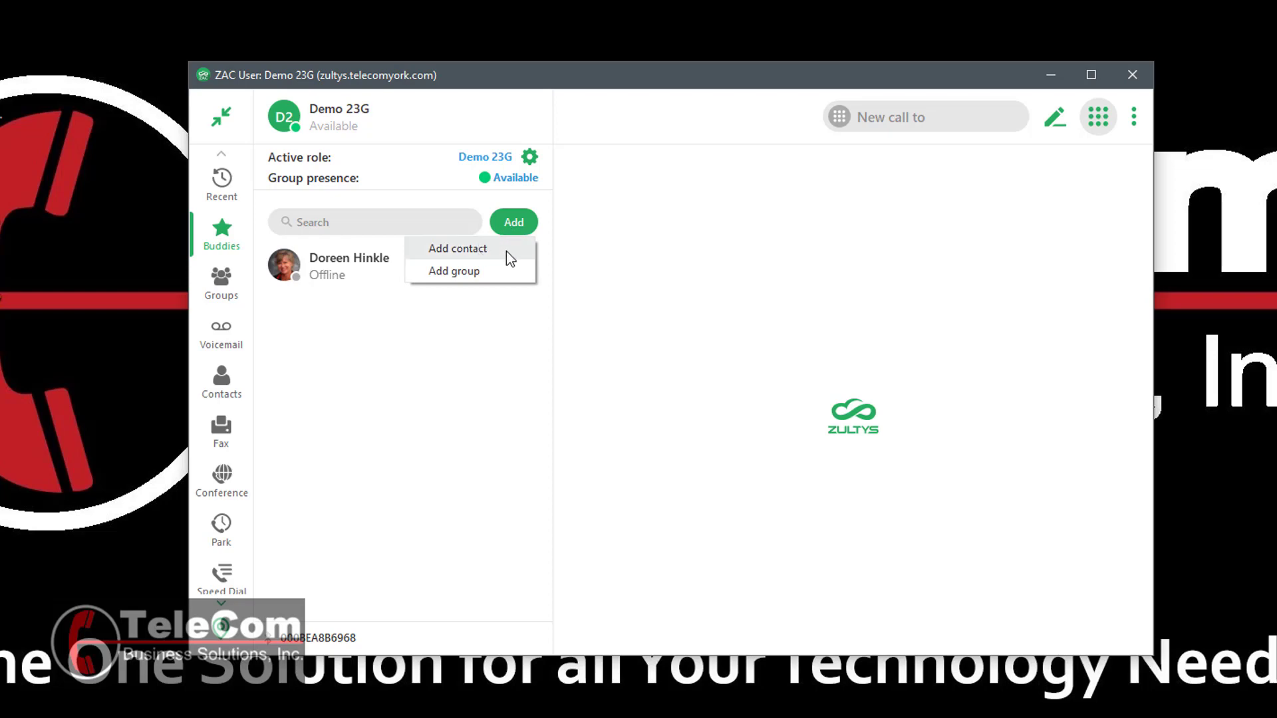
- Add a new buddy contact named TeleCom with its business phone number
left_click(506, 250)
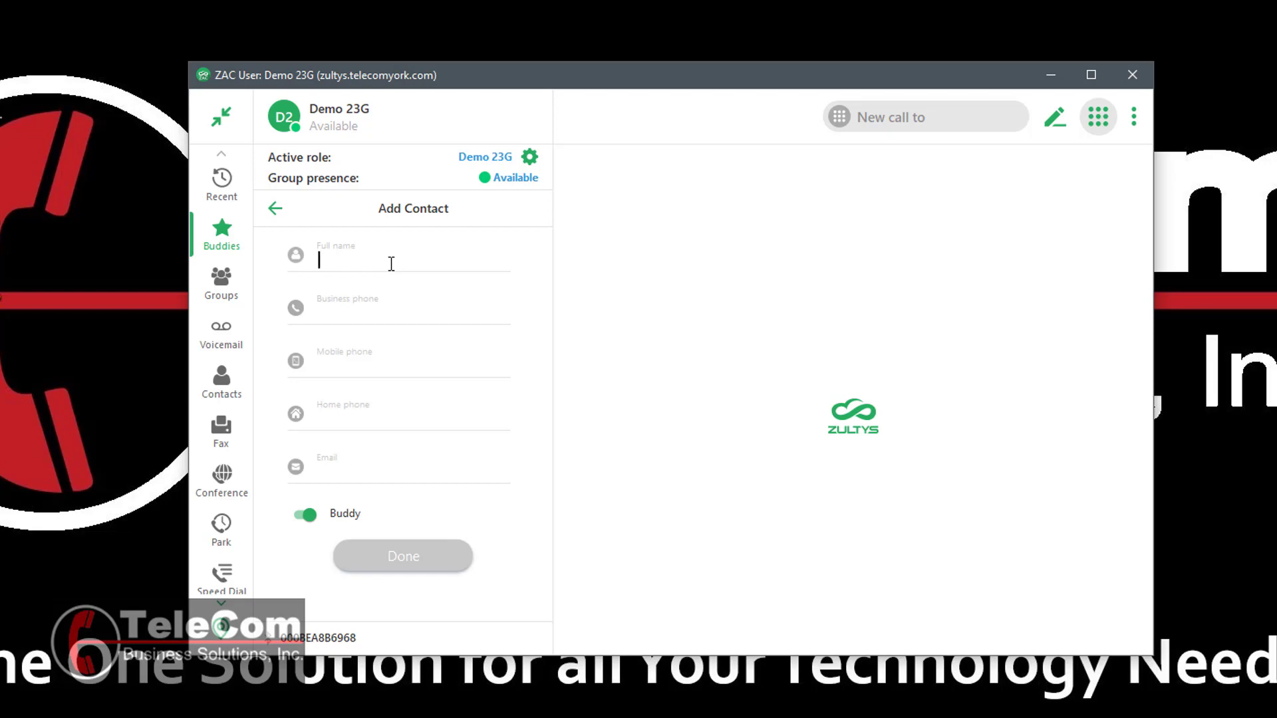
type("TeleCom")
key("Tab")
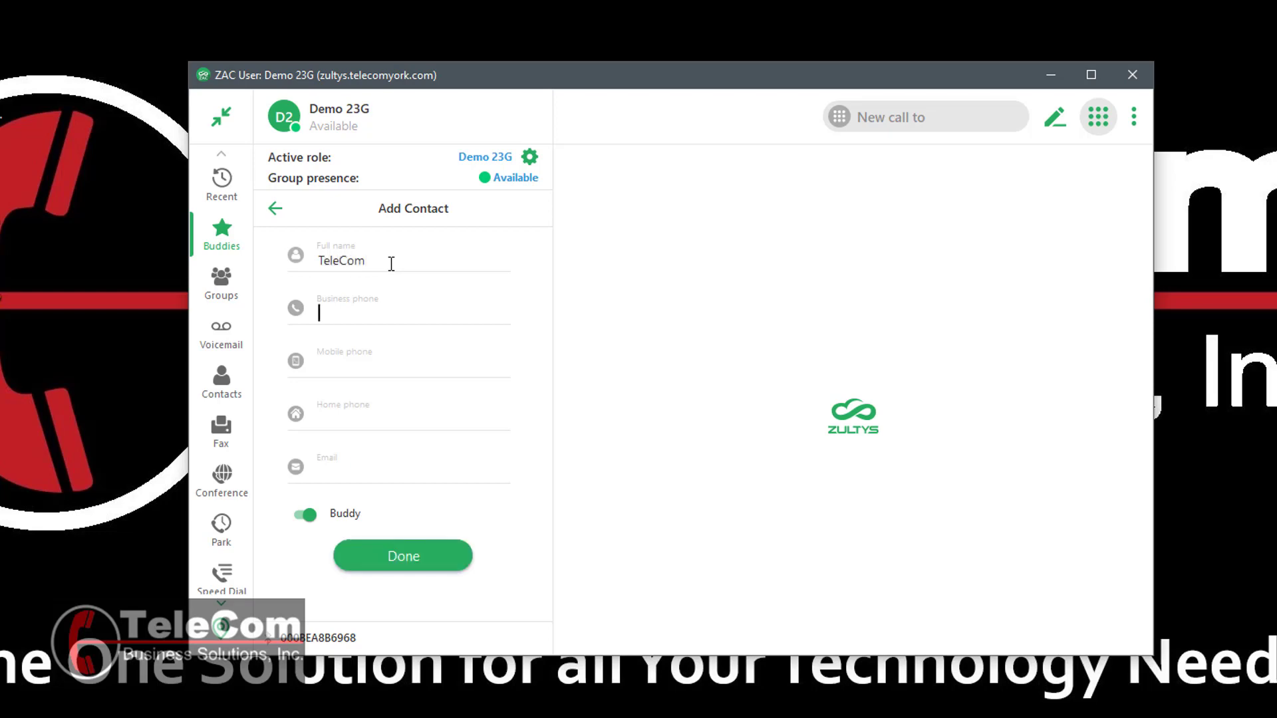
left_click(417, 564)
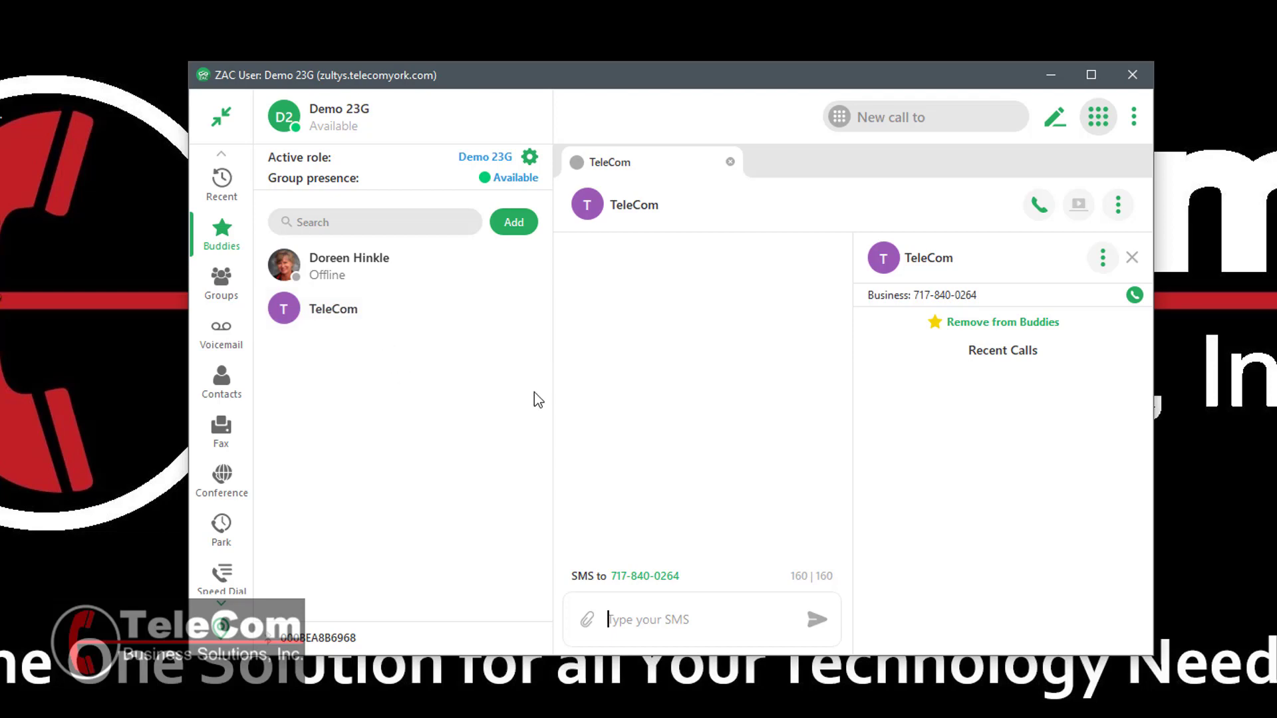
- Close the TeleCom conversation and bring up the add-contact or group choices
left_click(731, 162)
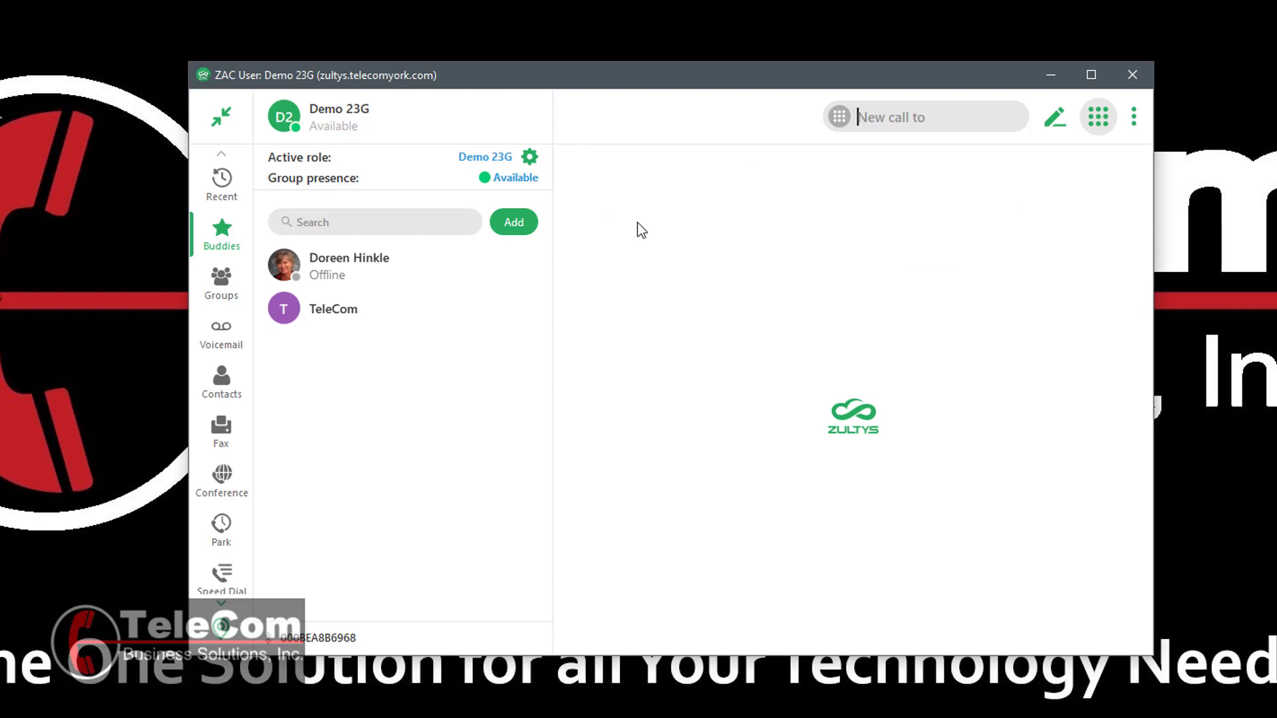
left_click(519, 230)
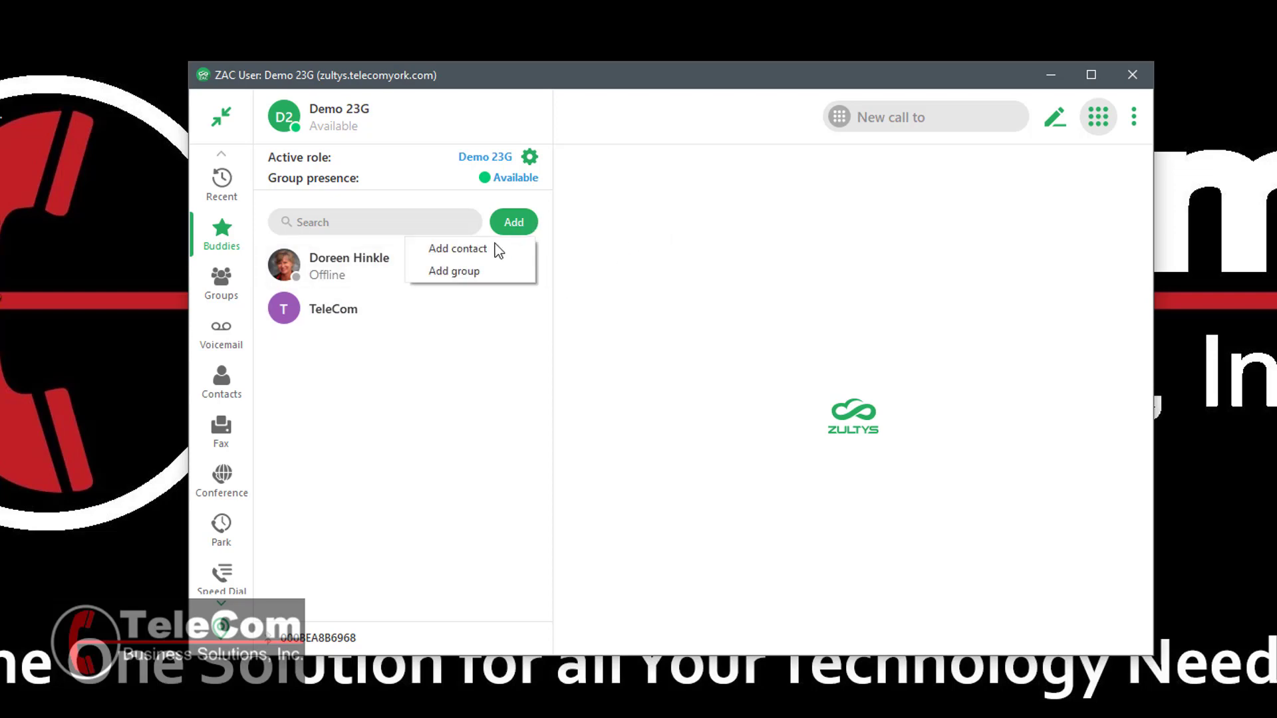
- Create an 'Outside Numbers' buddy group and move TeleCom into it
left_click(480, 273)
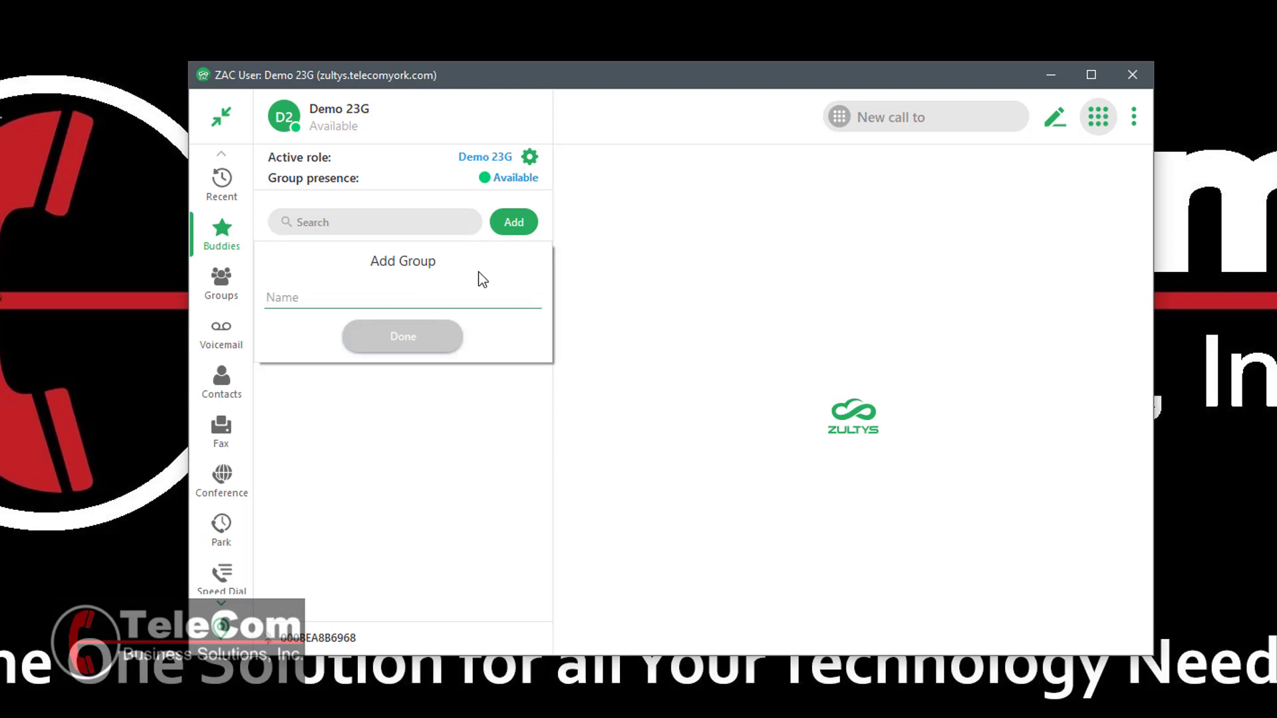
type("Outside Numbers")
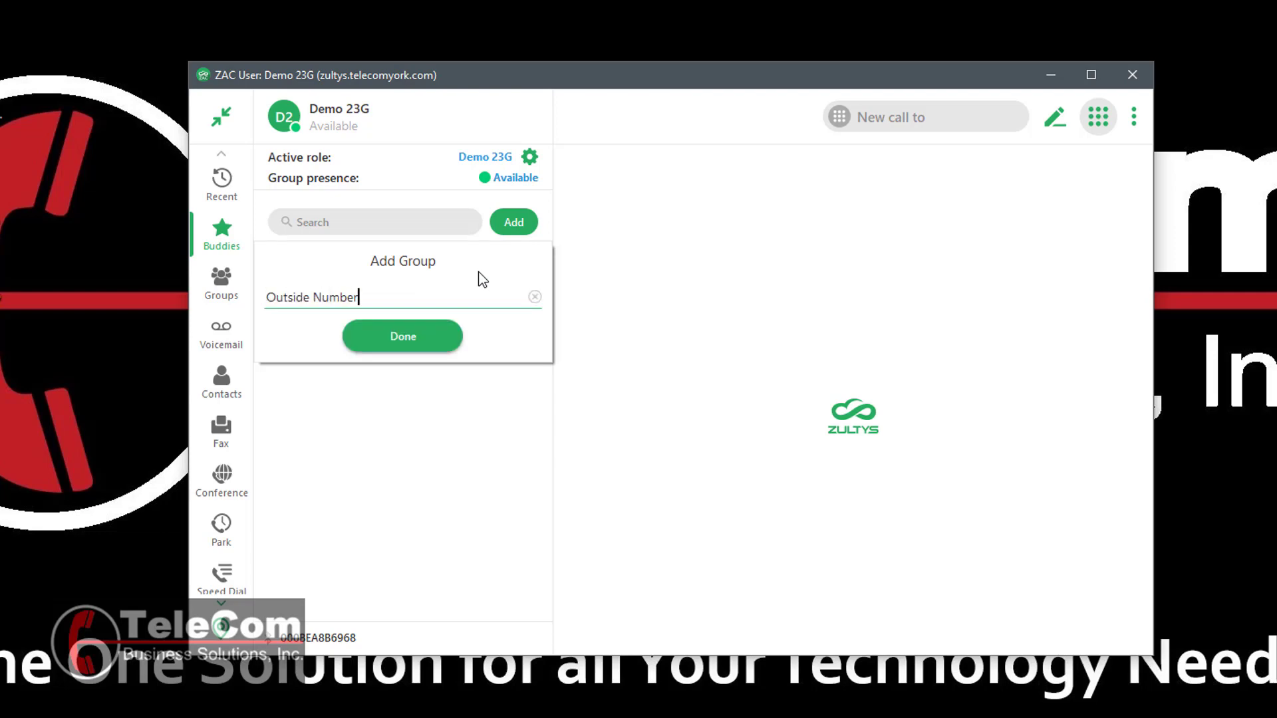
key("Return")
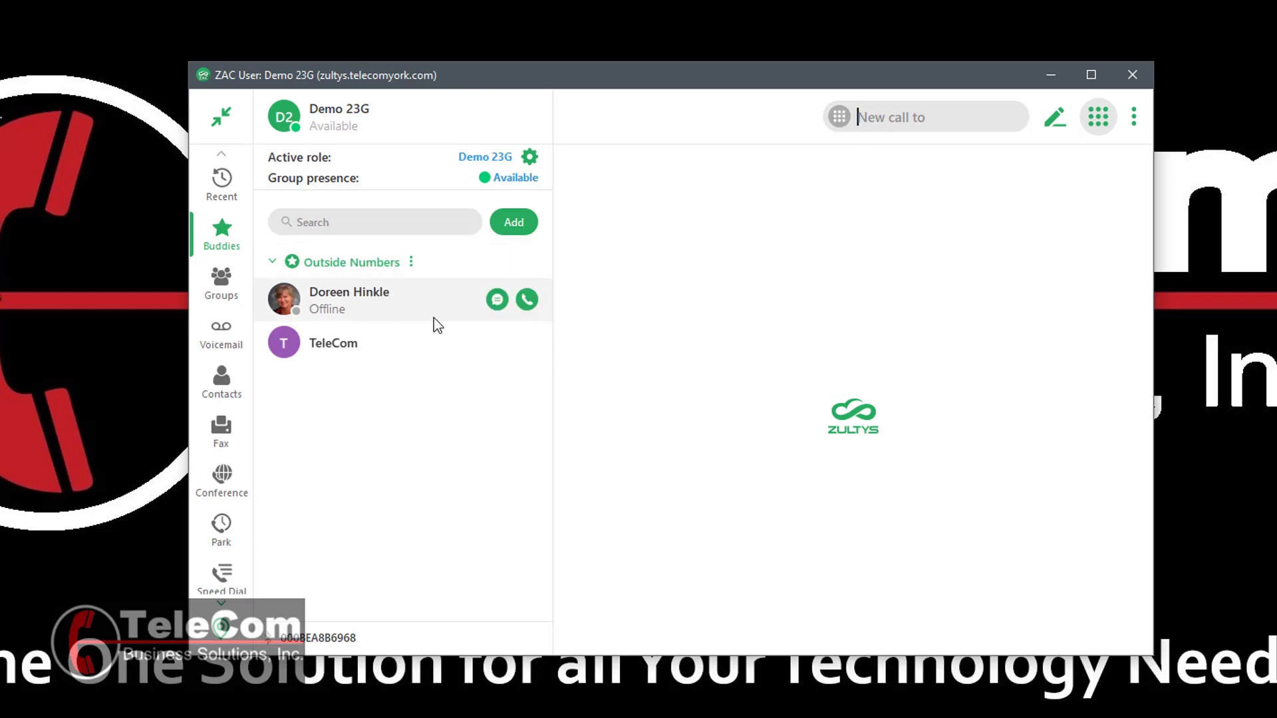
left_click_drag(360, 347, 430, 270)
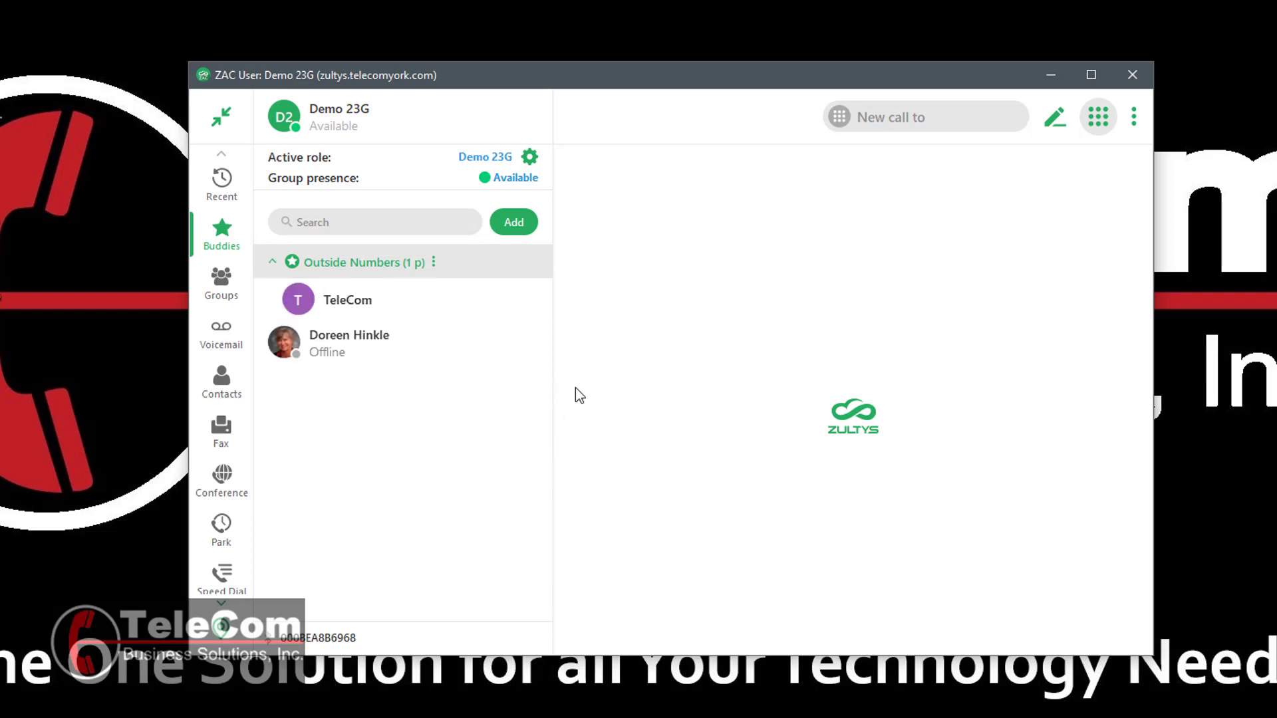
- Delete the Outside Numbers buddy group, confirming in the Delete Buddy Group dialog
left_click(434, 266)
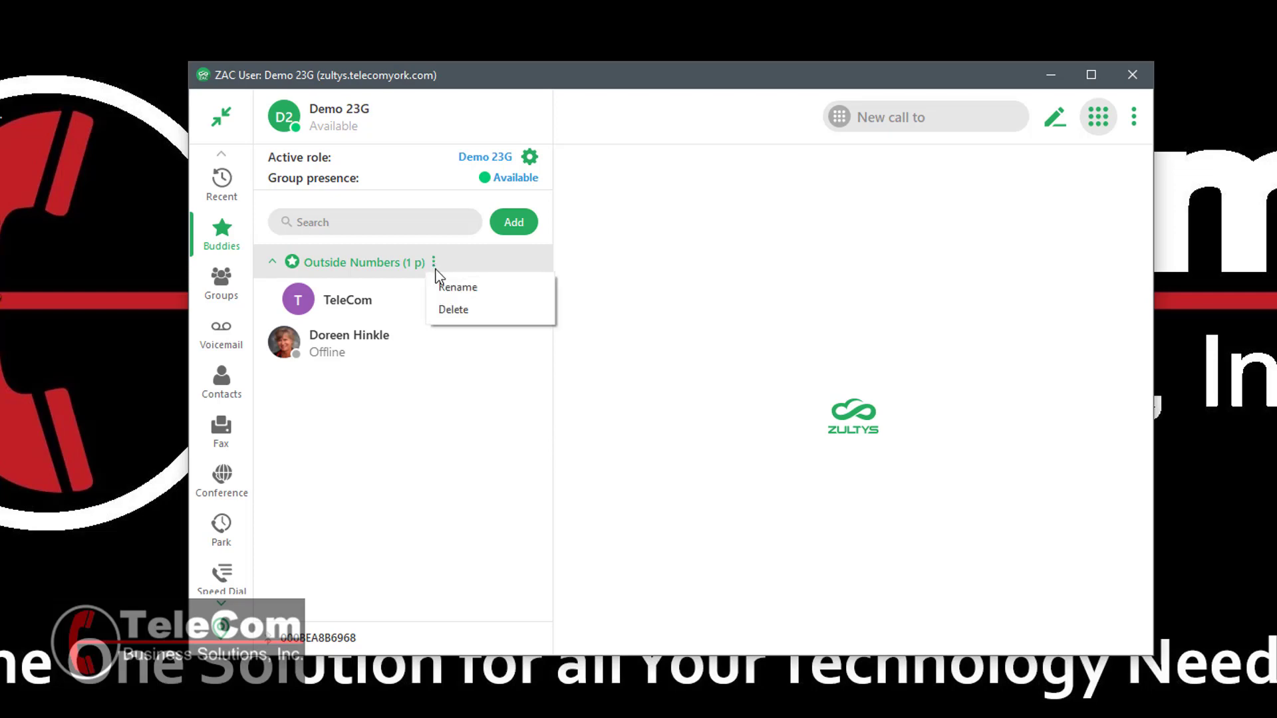
left_click(456, 310)
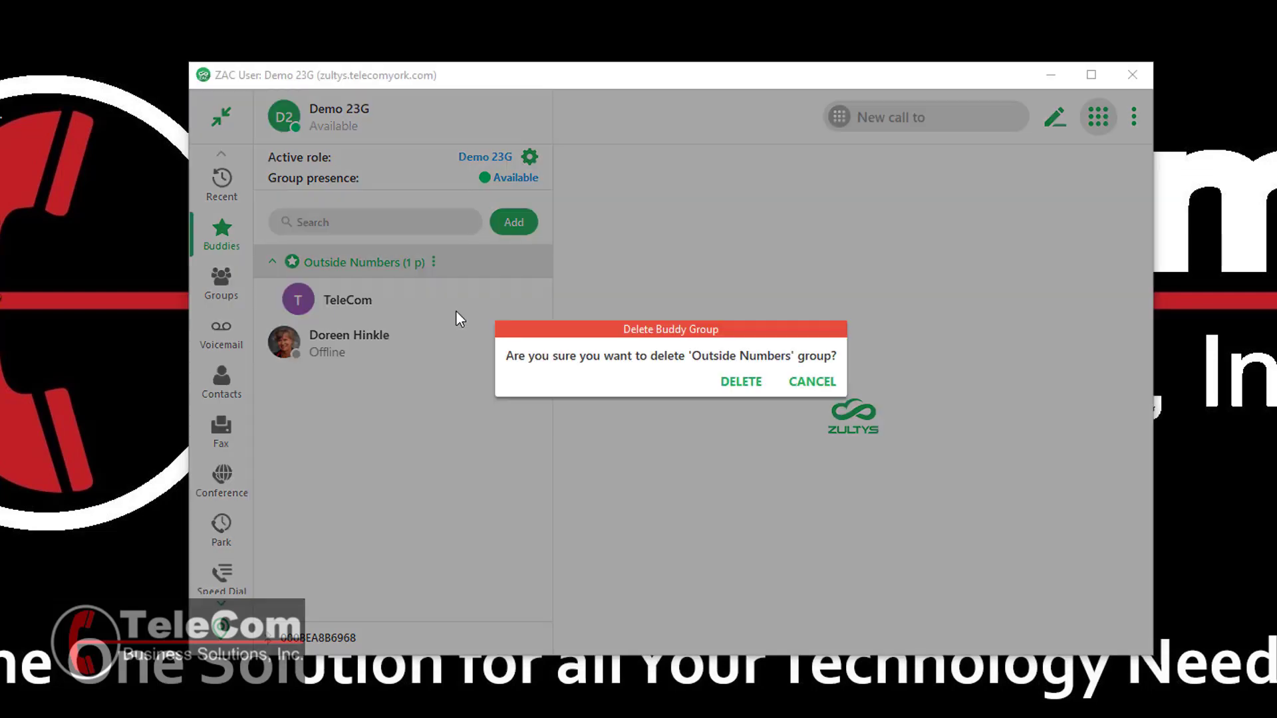
left_click(740, 383)
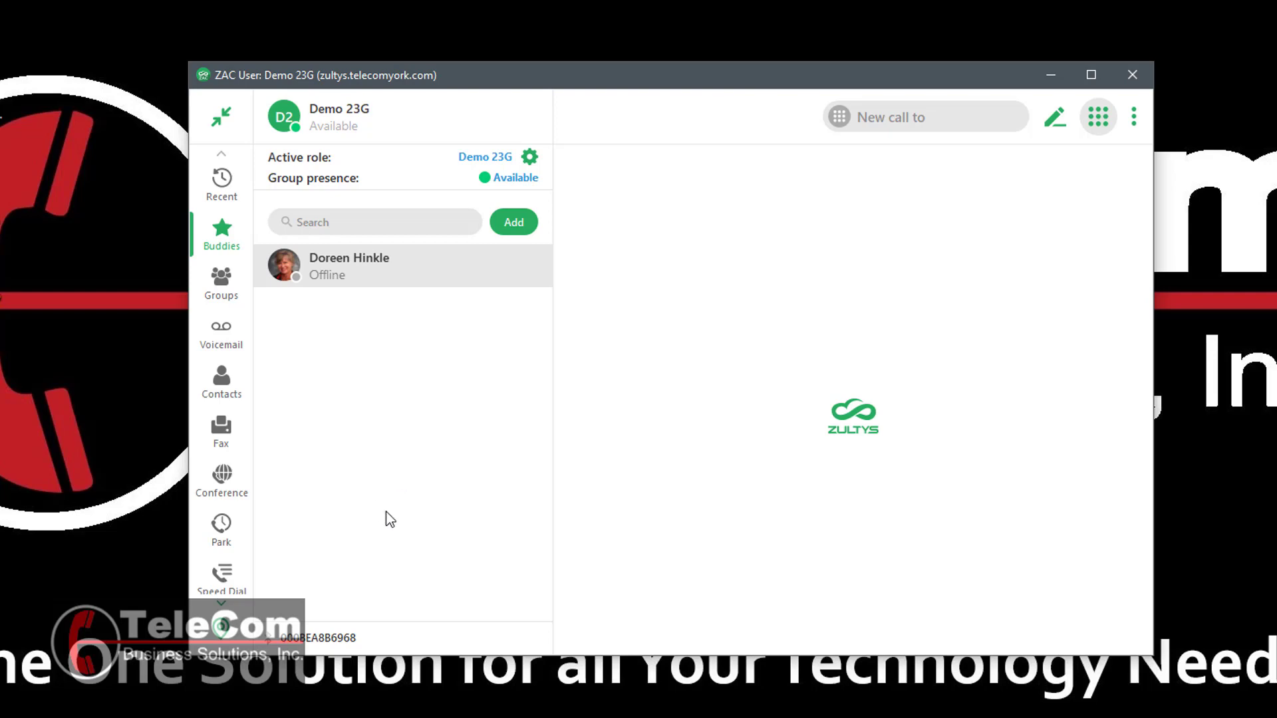
- Re-add TeleCom to Buddies from the Local contacts list
left_click(225, 385)
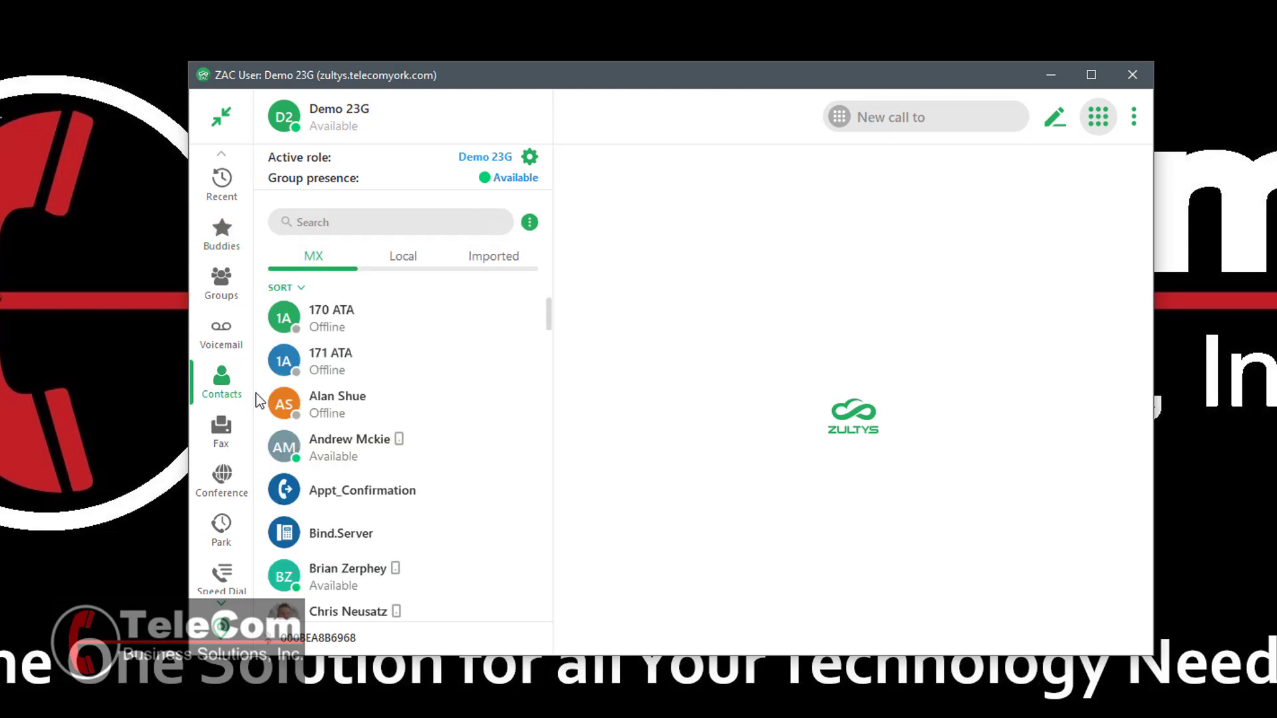
left_click(407, 261)
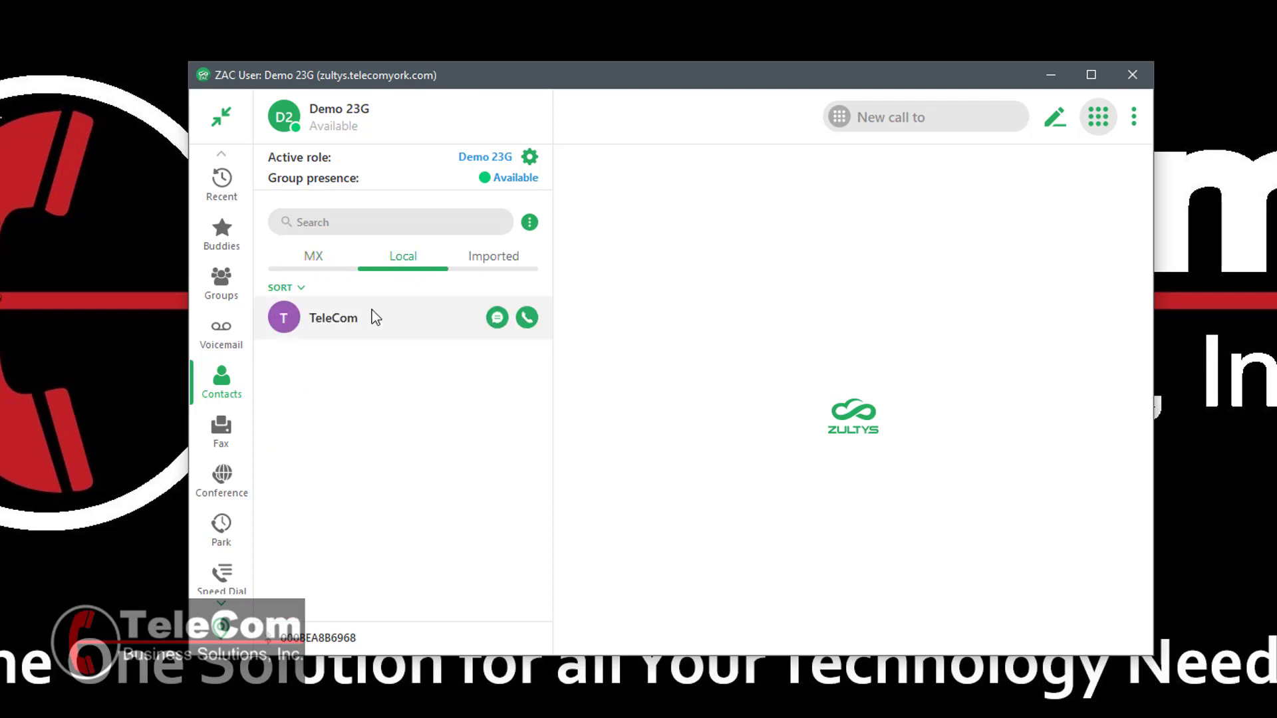
right_click(416, 323)
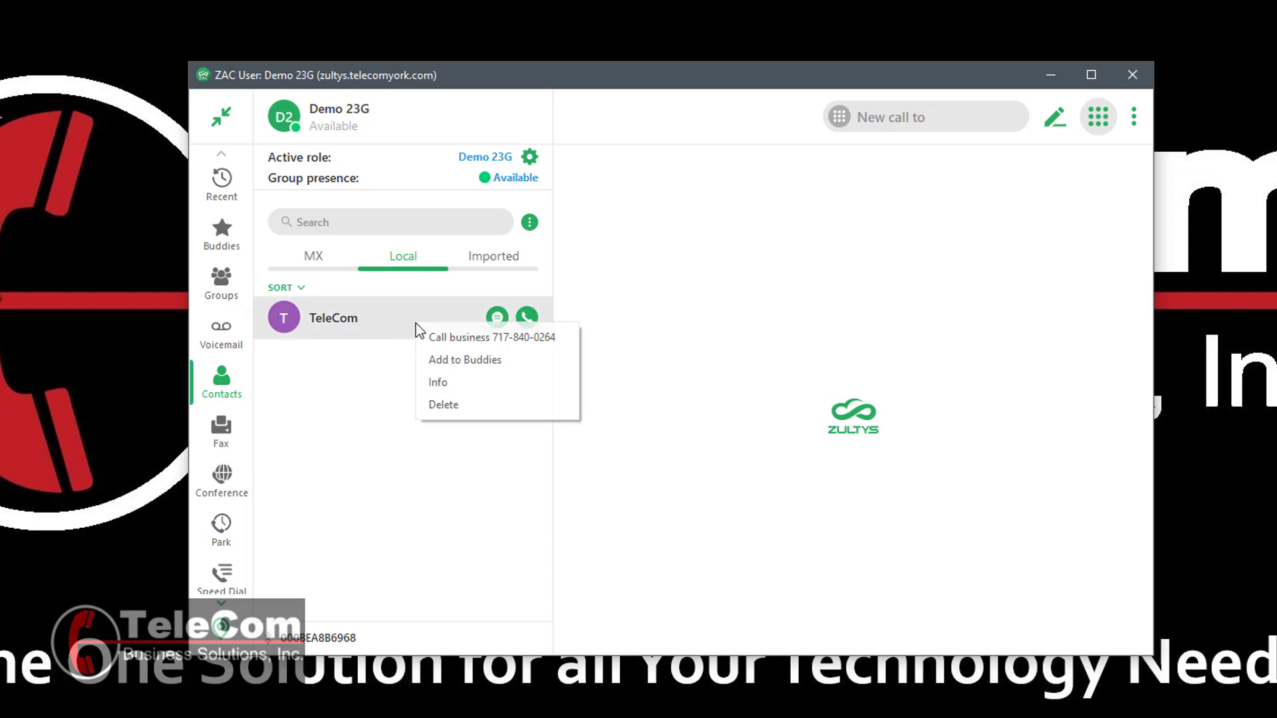
left_click(480, 364)
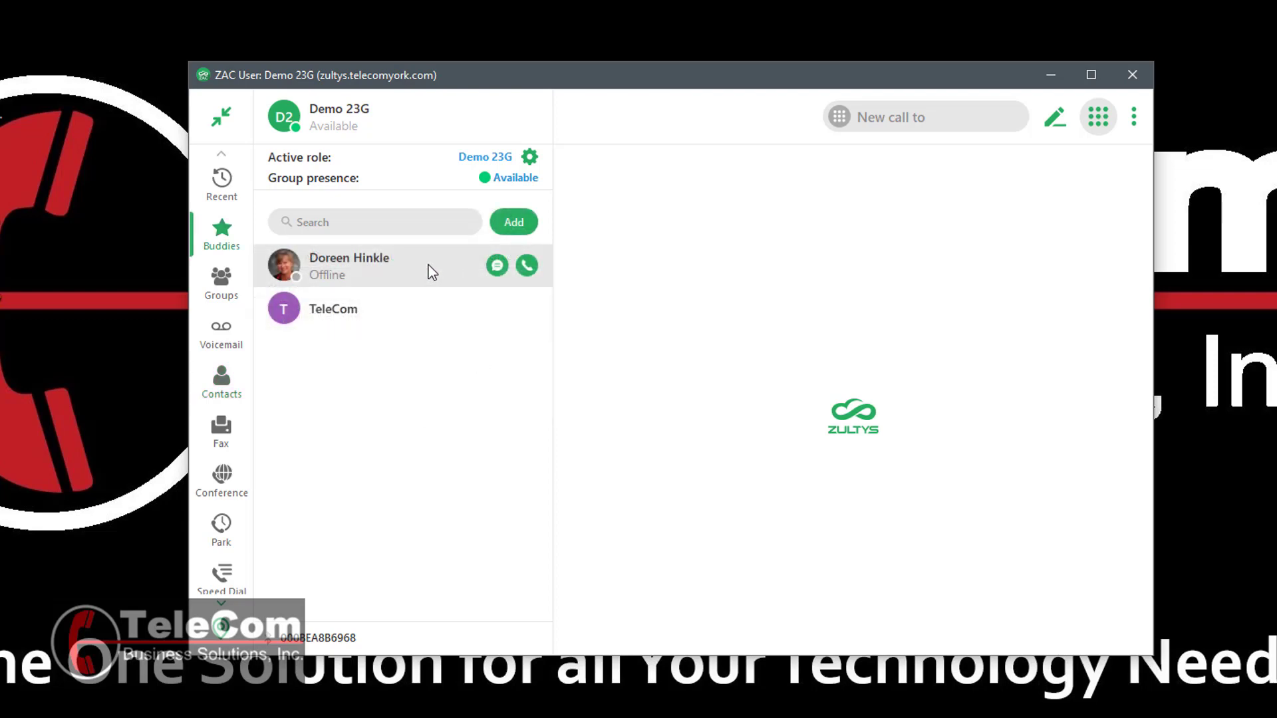
- Open the extension-100 buddy's Info to show her contact card
right_click(429, 269)
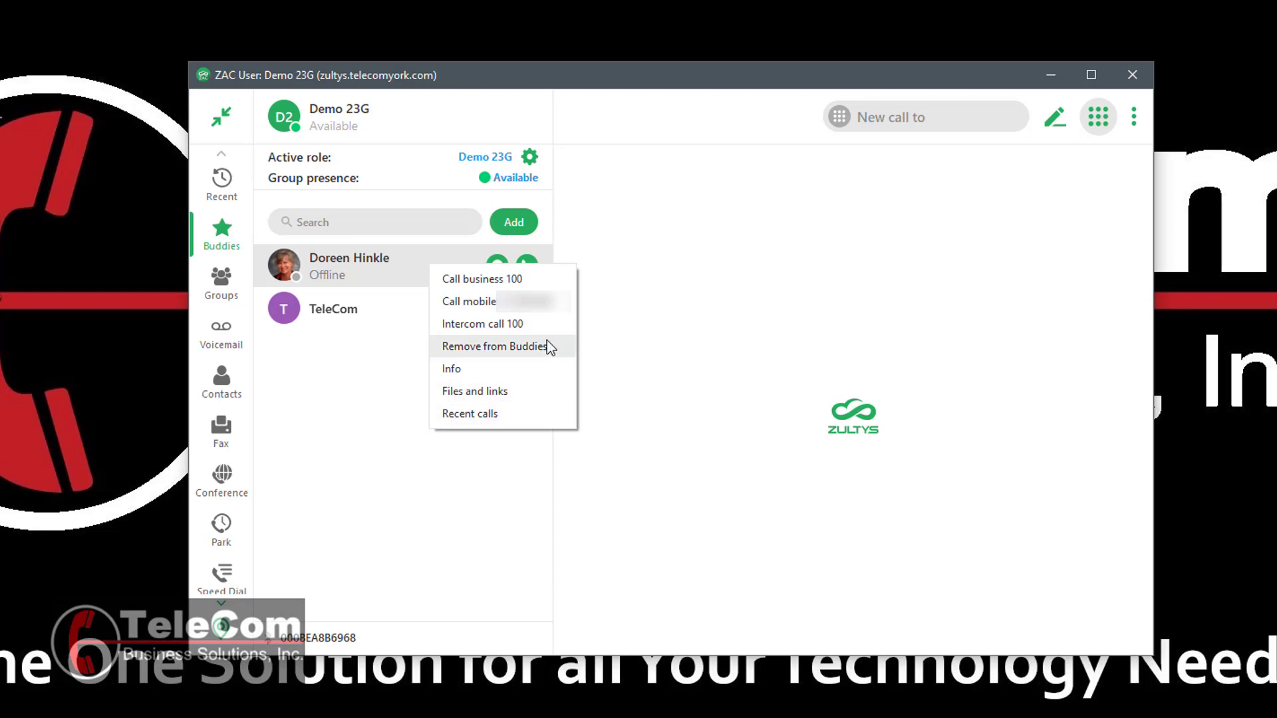
left_click(457, 371)
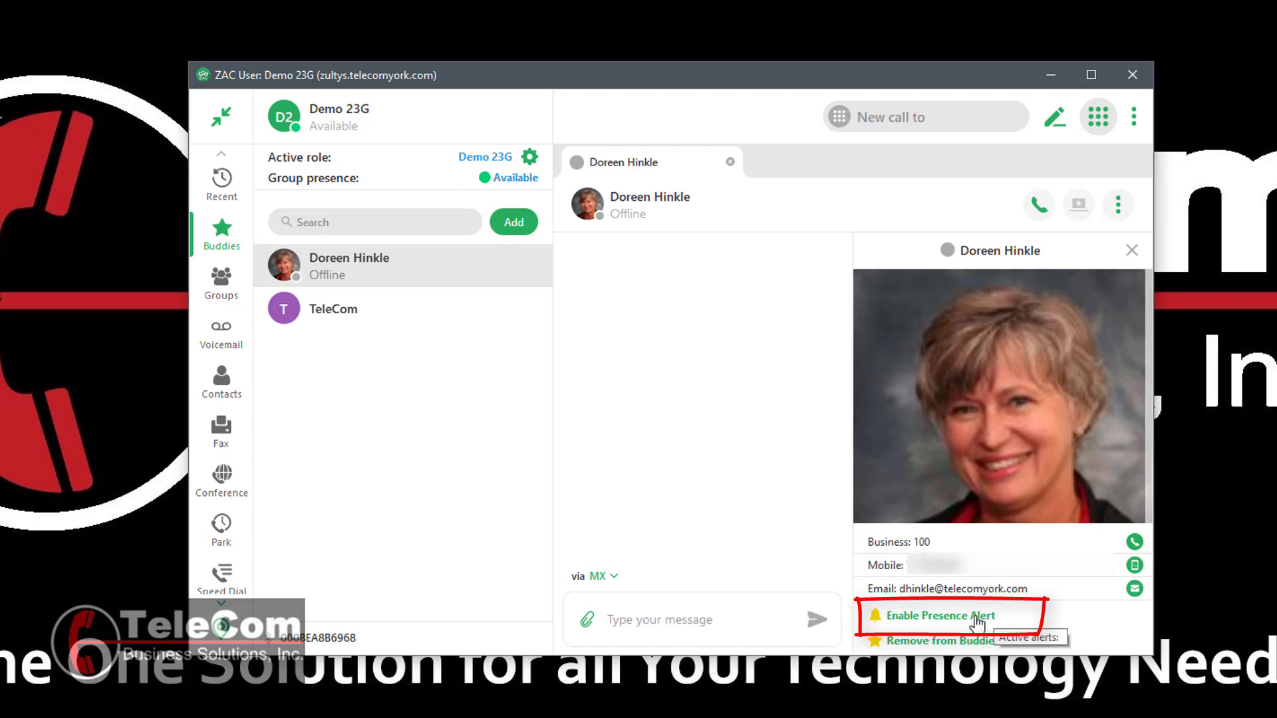
left_click(975, 619)
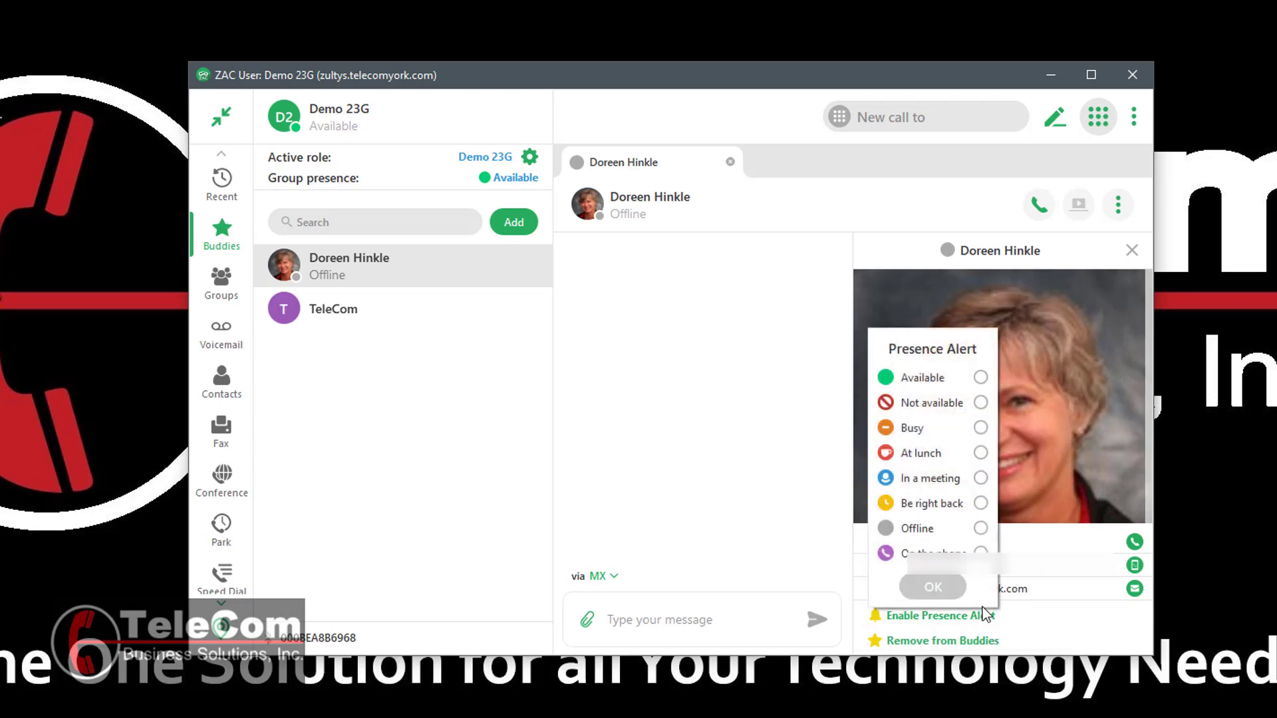
left_click(985, 379)
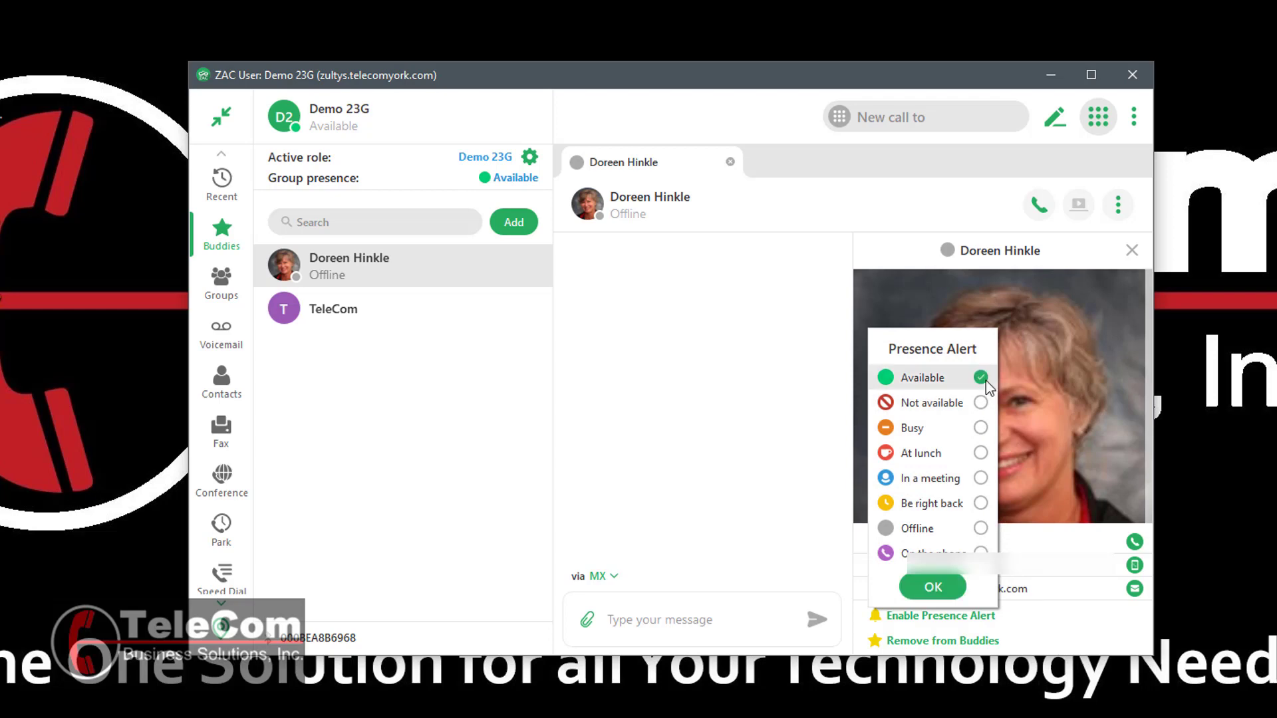
left_click(933, 588)
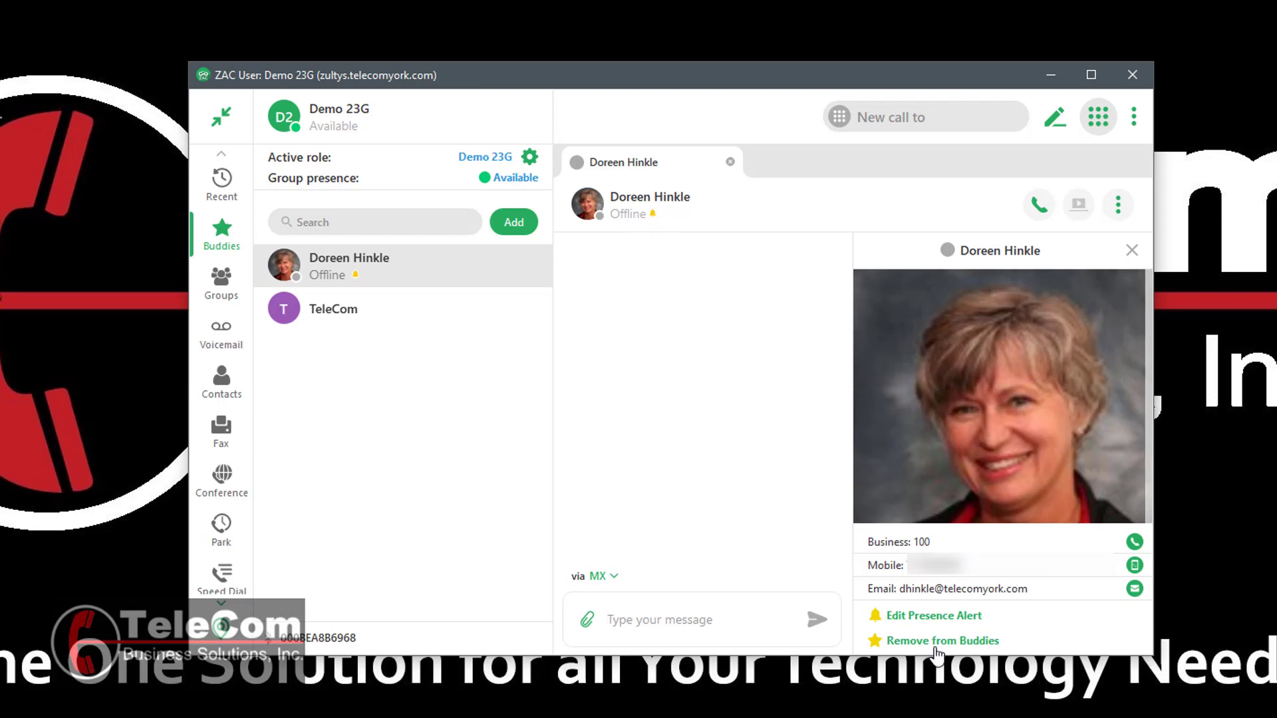
left_click(932, 617)
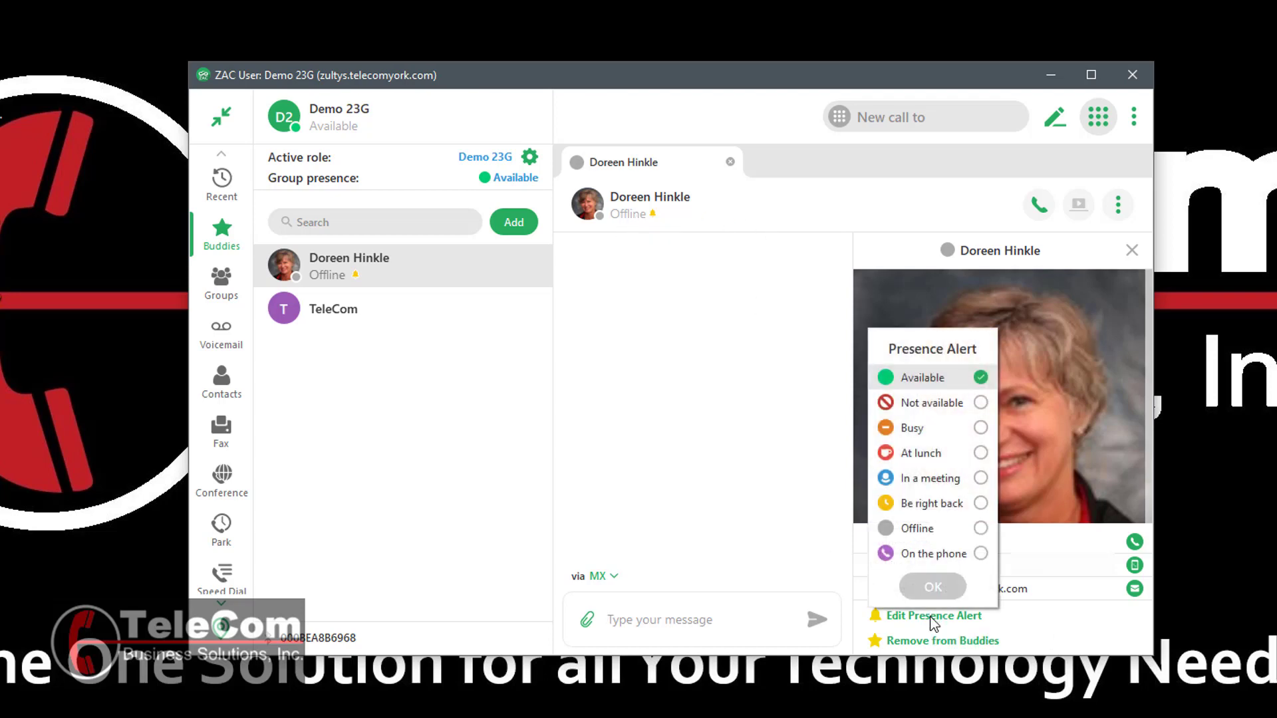
left_click(980, 377)
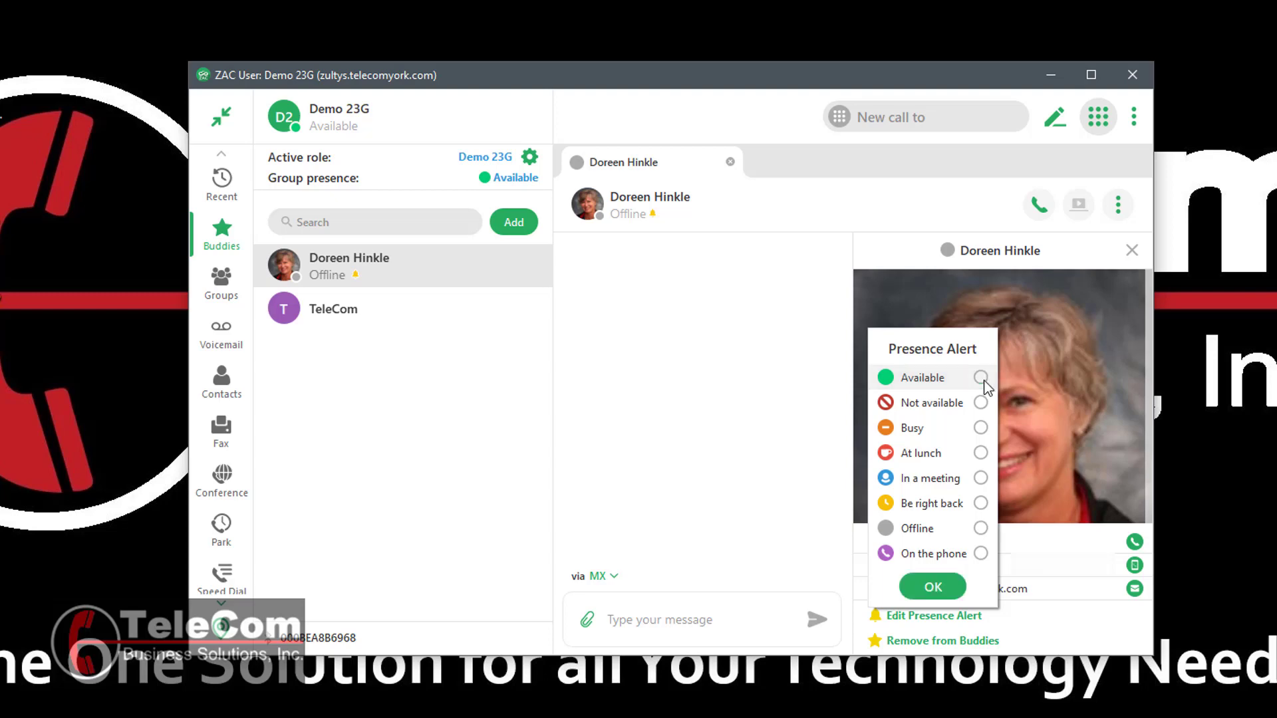
left_click(933, 587)
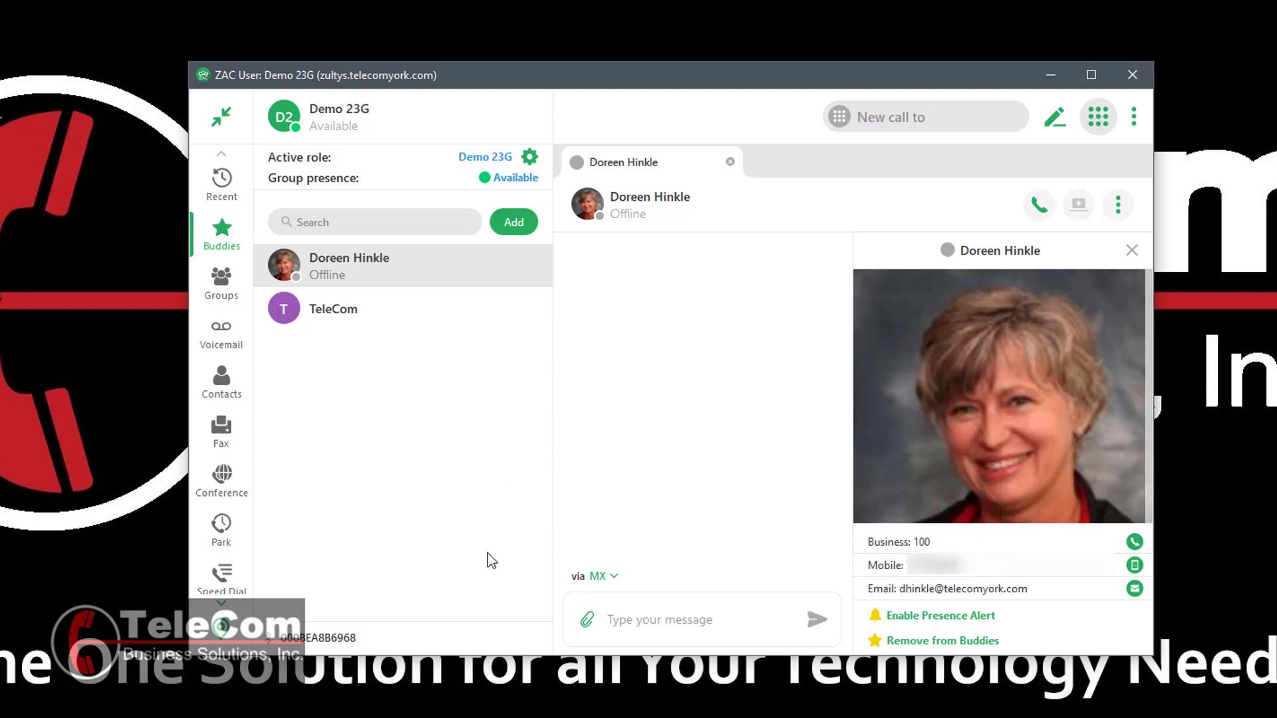
- Switch the buddy's side panel to Files and links, then to Recent Calls
right_click(424, 266)
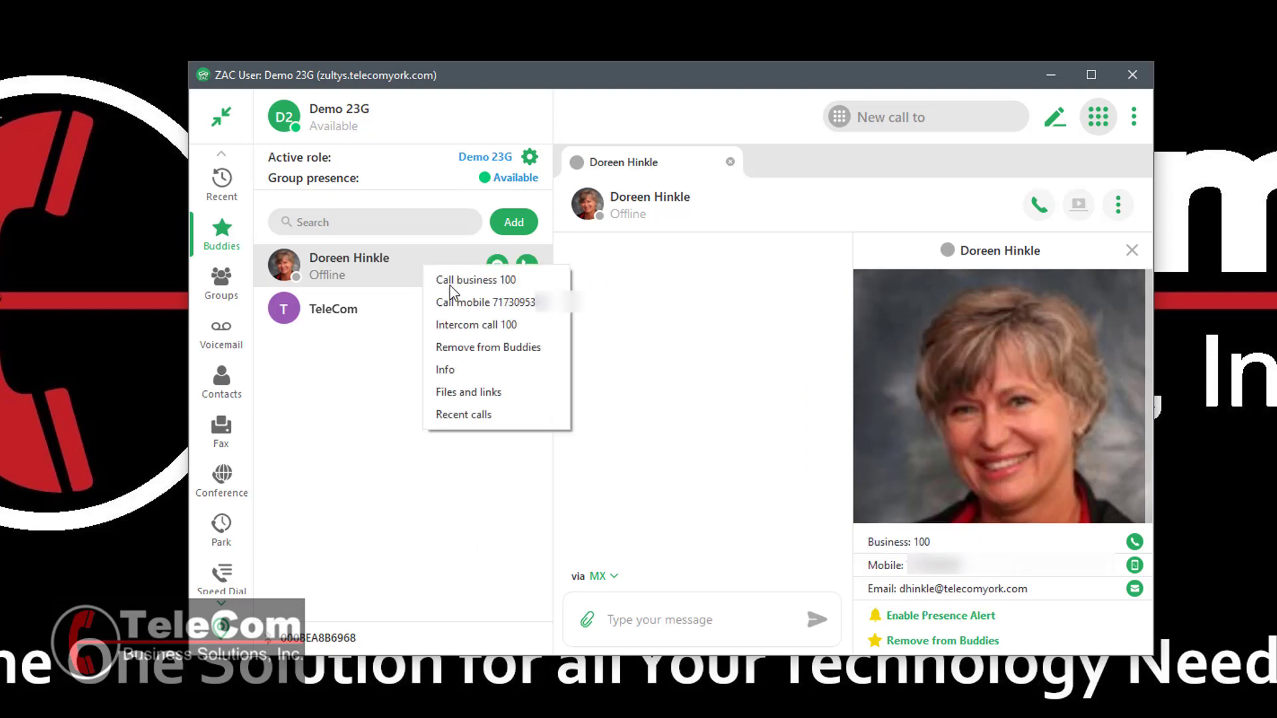
left_click(472, 397)
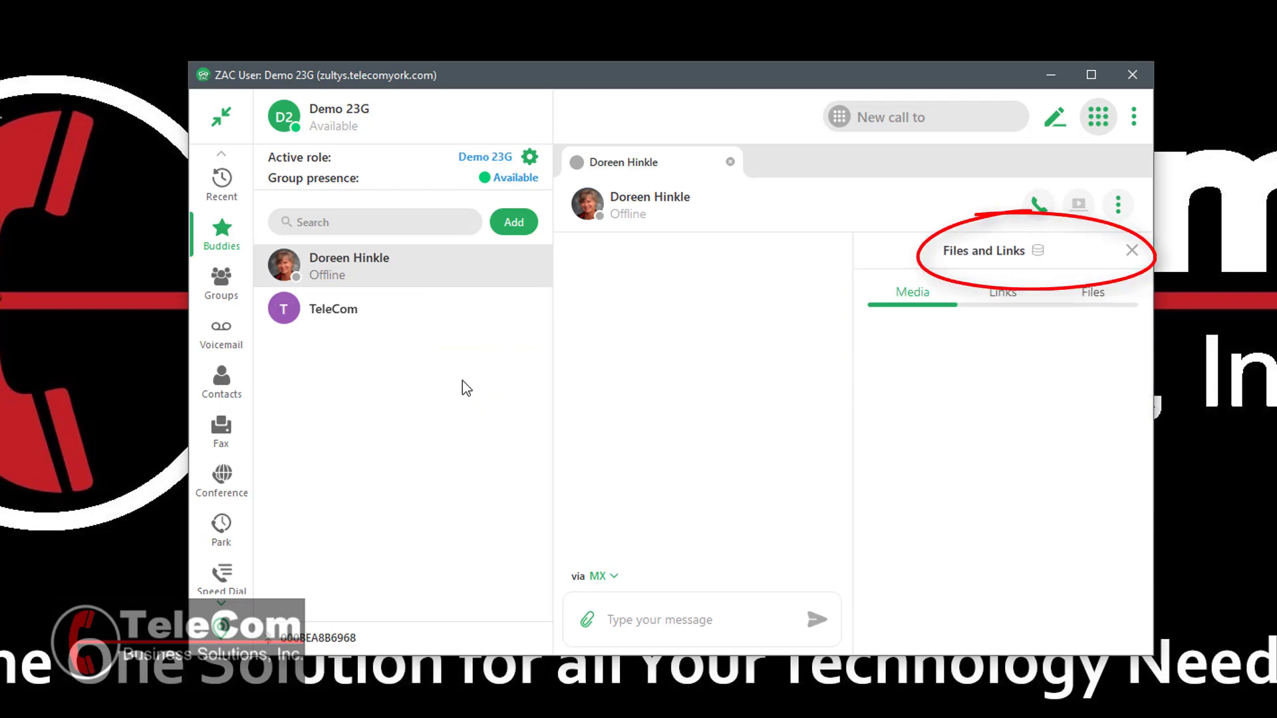
right_click(437, 266)
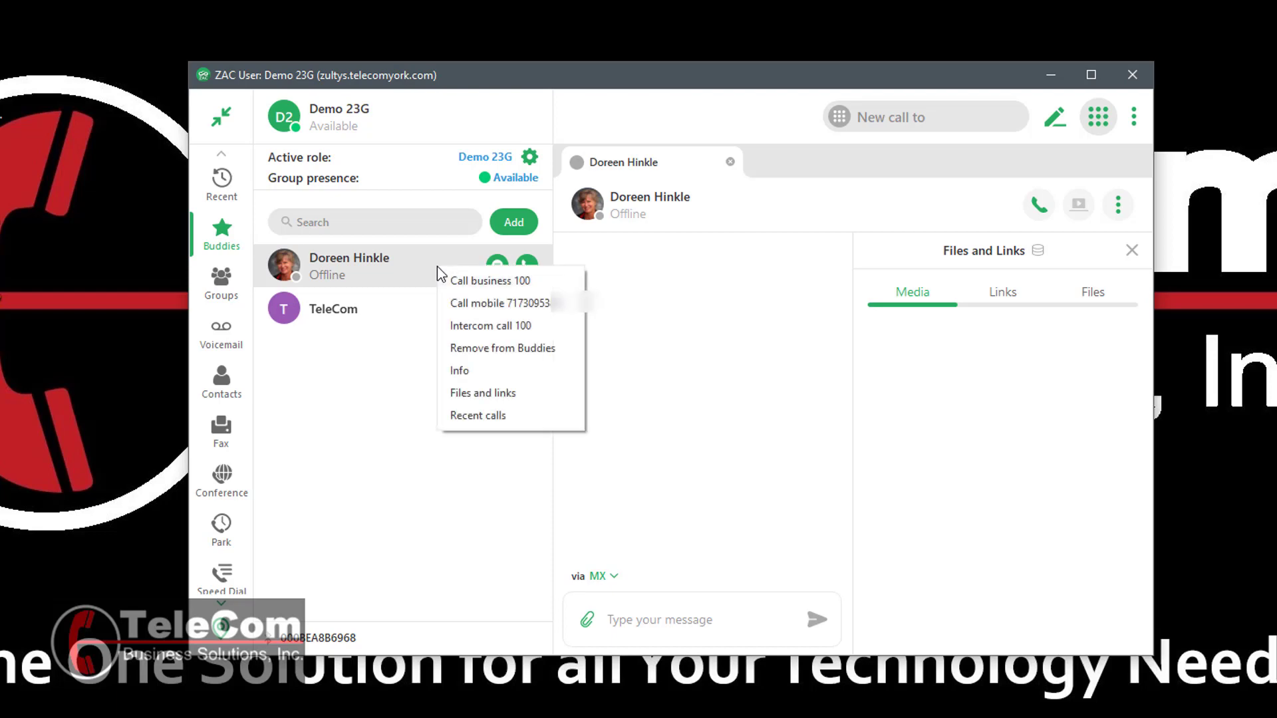
left_click(469, 419)
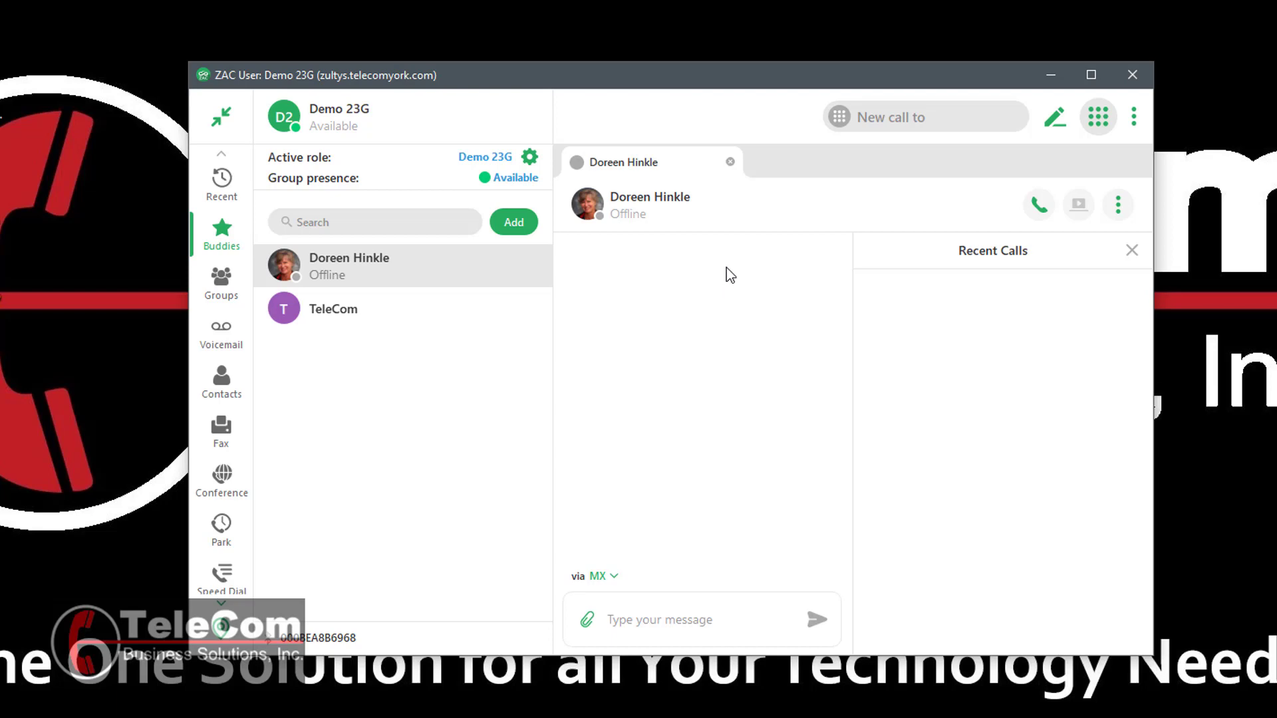
left_click(1119, 206)
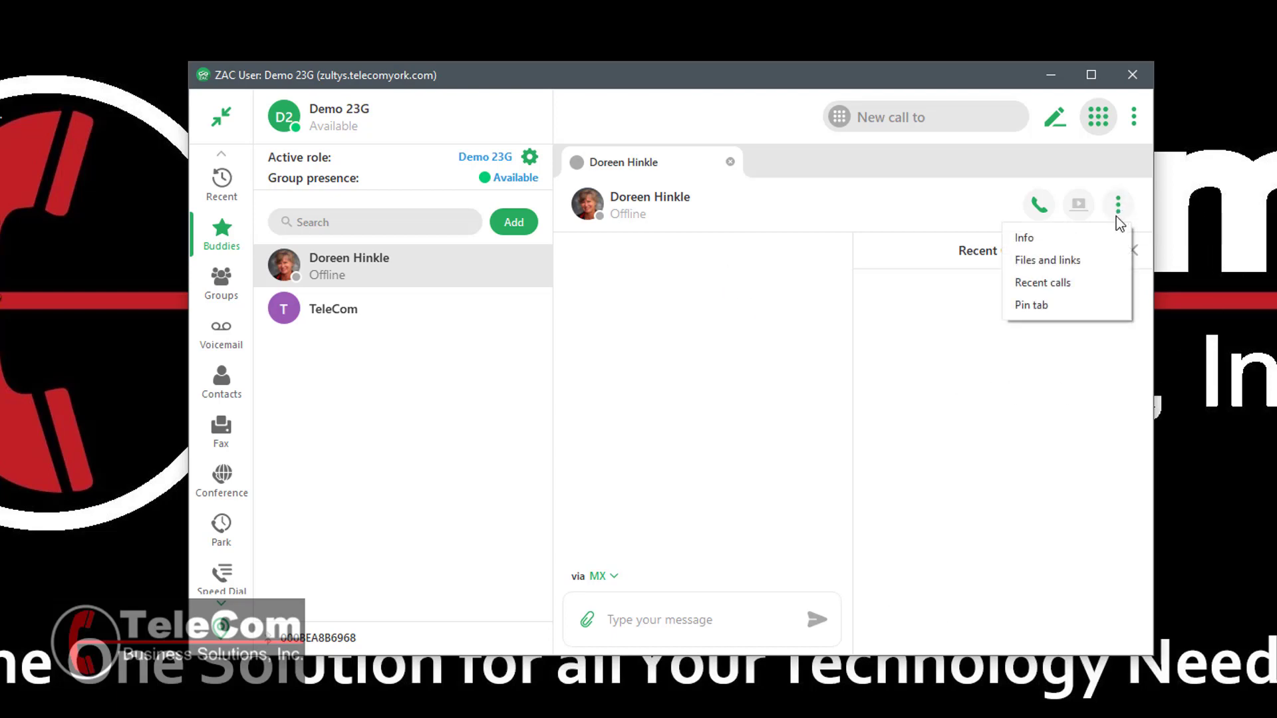